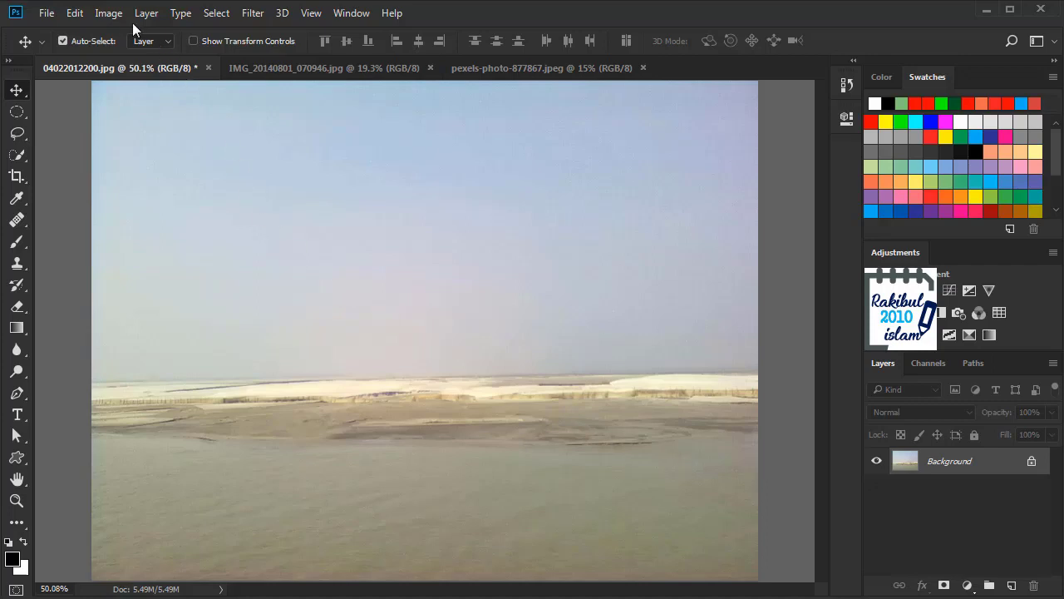
pyautogui.click(109, 13)
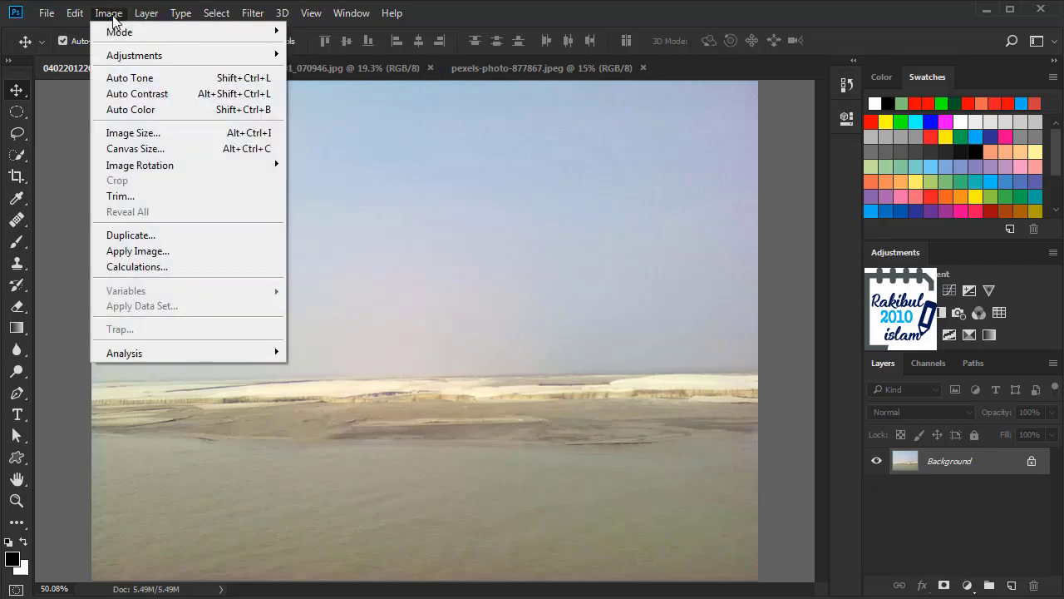
pyautogui.click(185, 82)
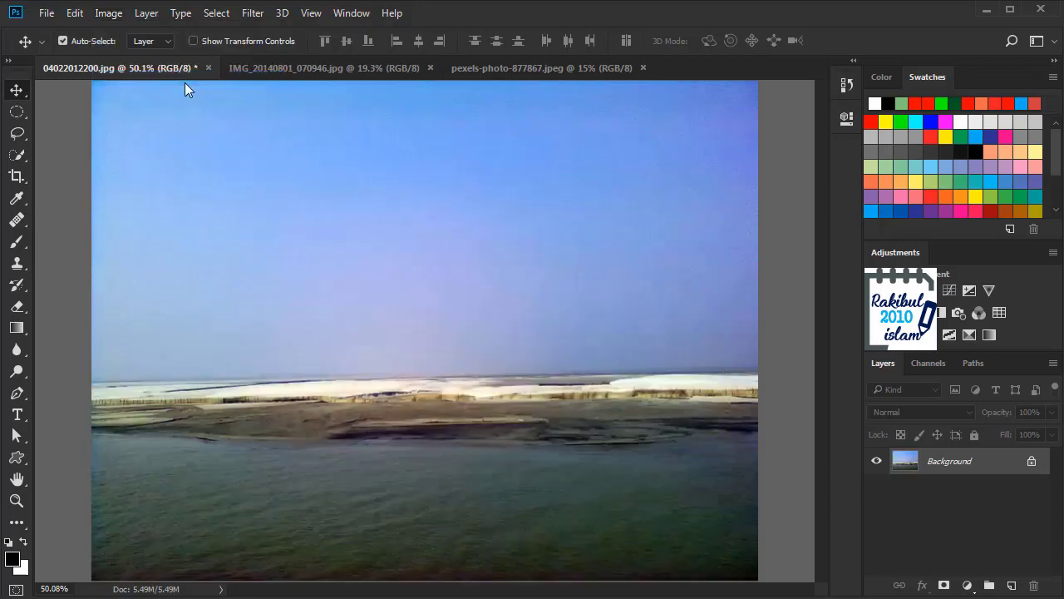
pyautogui.press('ctrl')
pyautogui.hotkey('ctrl', 'z')
pyautogui.hotkey('ctrl', 'z')
pyautogui.hotkey('ctrl', 'z')
pyautogui.hotkey('ctrl', 'z')
pyautogui.hotkey('ctrl', 'z')
pyautogui.hotkey('ctrl', 'z')
pyautogui.hotkey('ctrl', 'z')
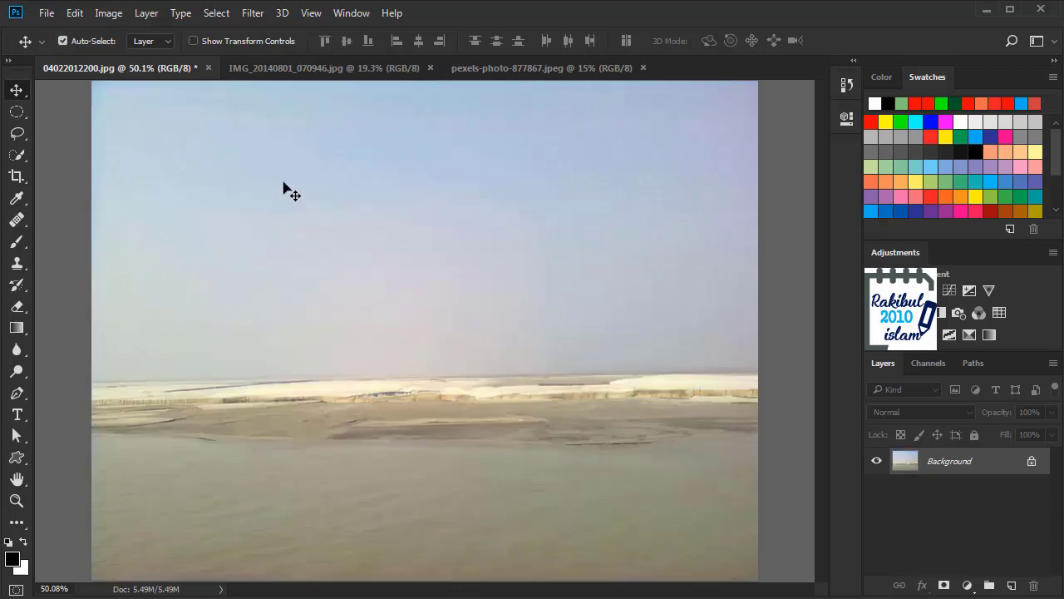
pyautogui.click(106, 16)
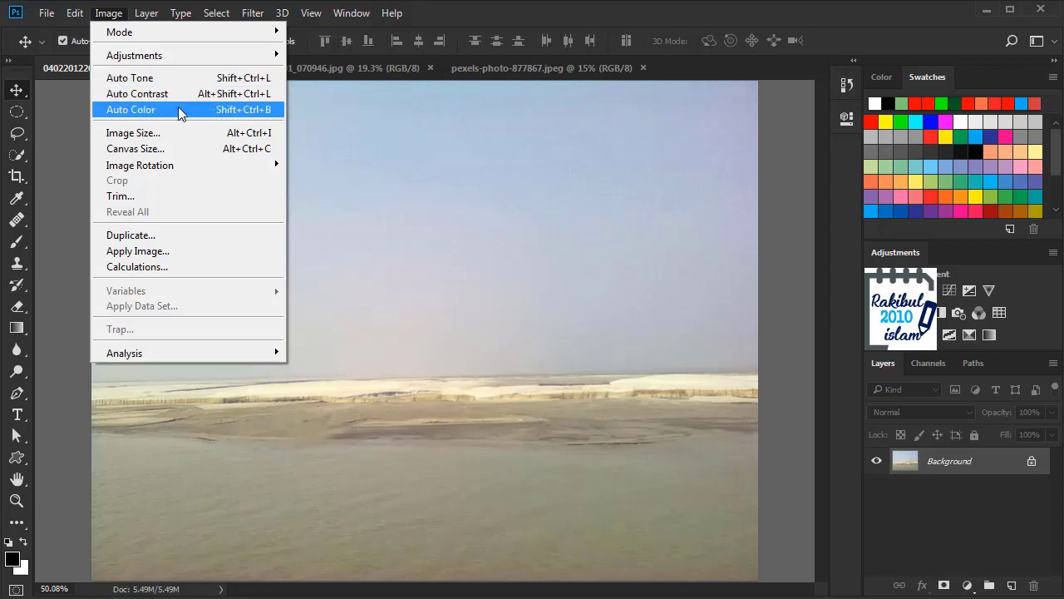
# Duplicate the river photo's Background three times and name the copies Auto tone, Auto contrast and Auto color
pyautogui.click(439, 26)
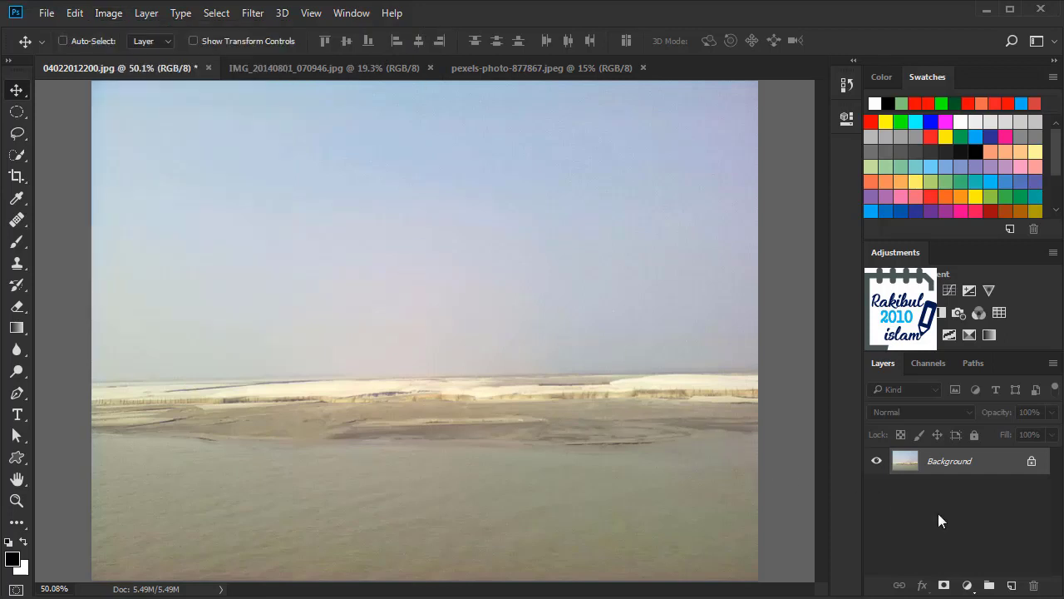
pyautogui.hotkey('ctrl', 'j')
pyautogui.hotkey('ctrl', 'j')
pyautogui.hotkey('ctrl', 'j')
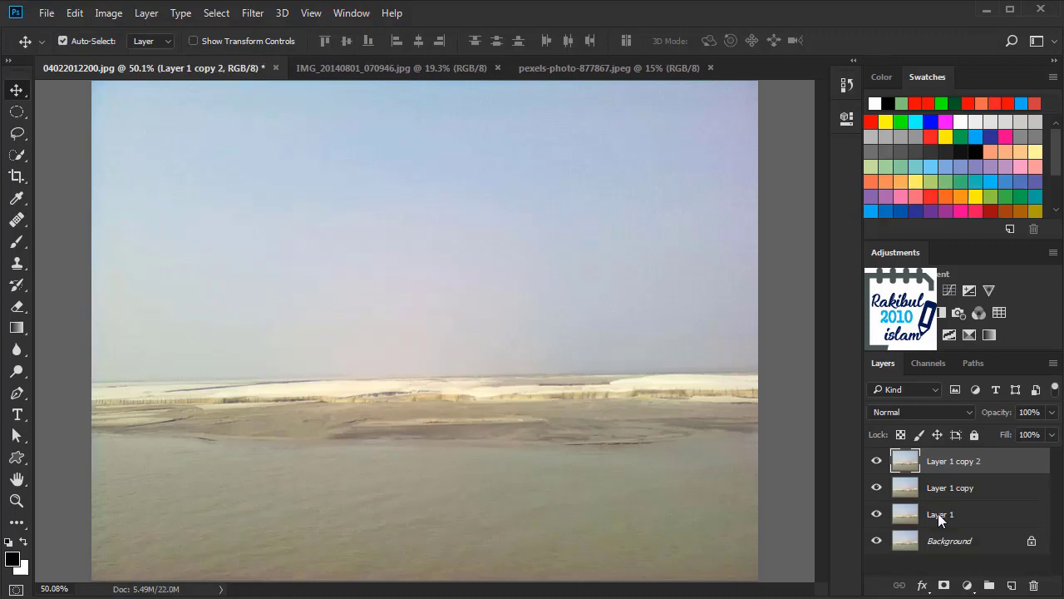
pyautogui.doubleClick(955, 462)
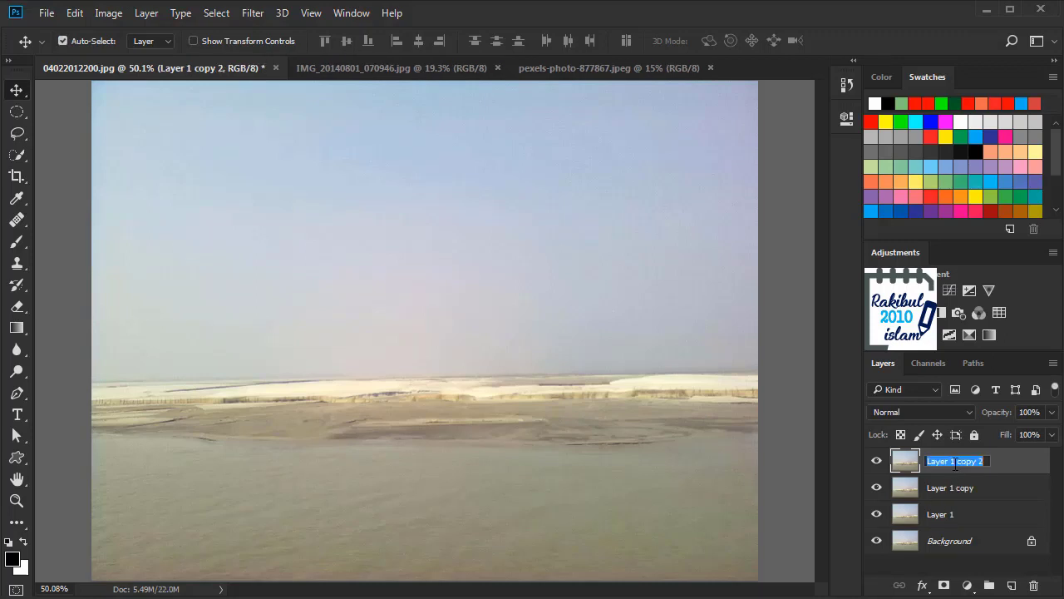
pyautogui.press('BackSpace')
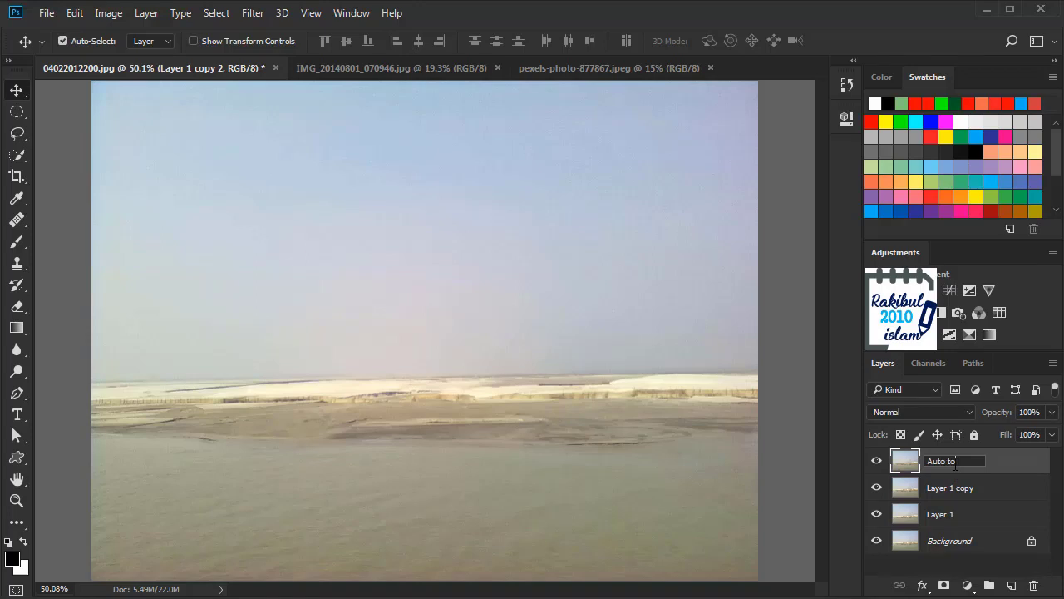
pyautogui.doubleClick(960, 488)
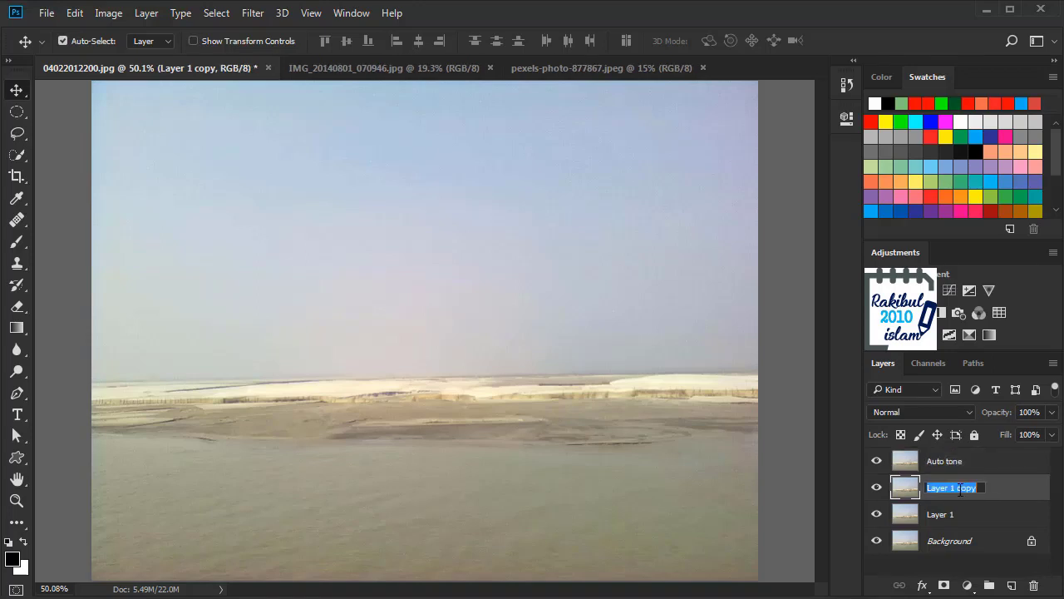
pyautogui.write('Auto contrast')
pyautogui.press('Return')
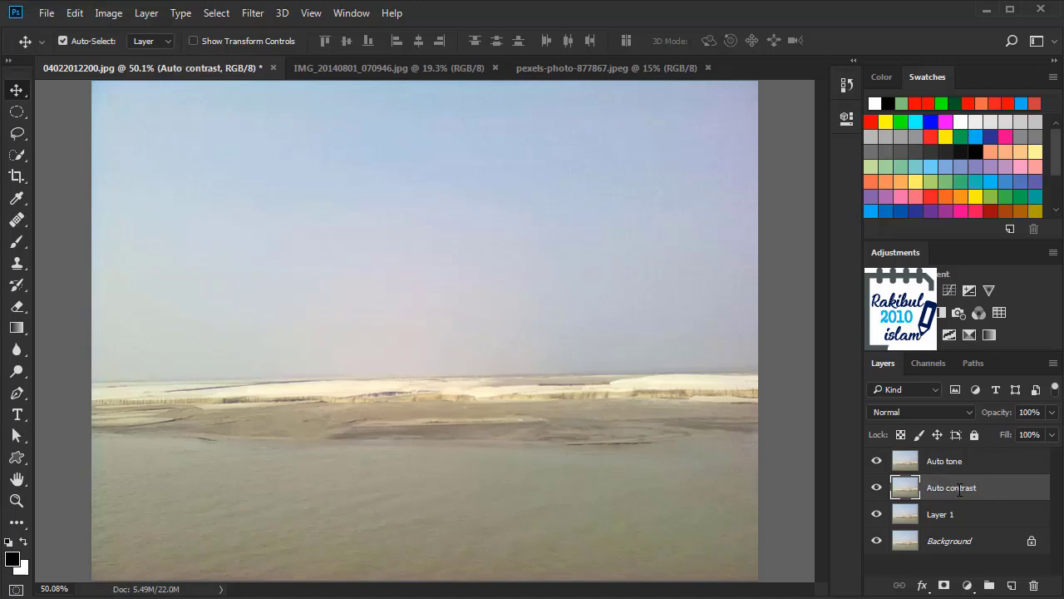
pyautogui.doubleClick(946, 514)
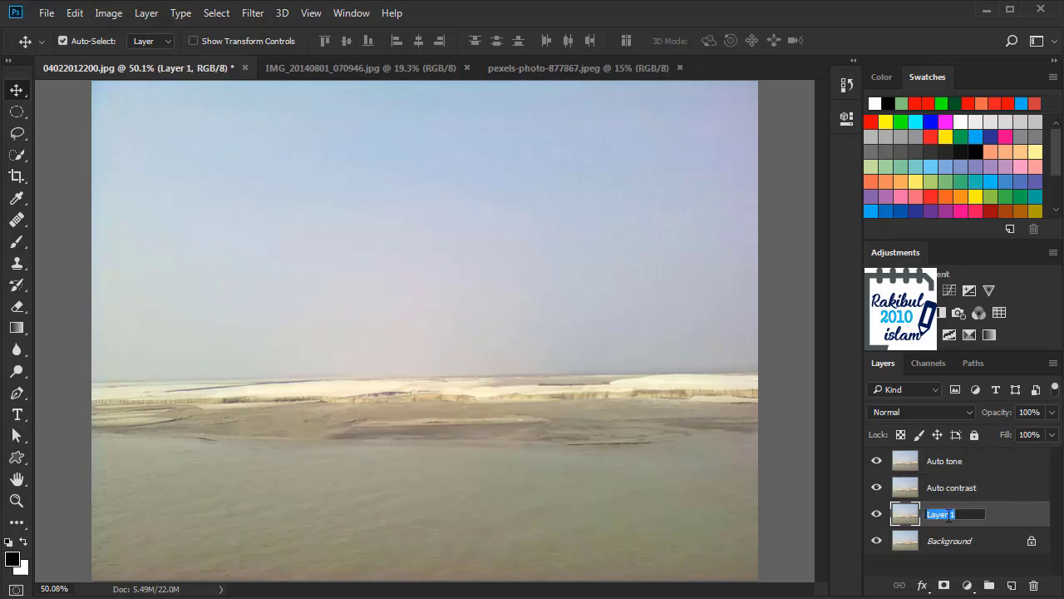
pyautogui.write('Auto color')
pyautogui.press('Return')
# Run Image > Auto Tone, Auto Contrast and Auto Color on the Auto tone, Auto contrast and Auto color layers
pyautogui.click(966, 461)
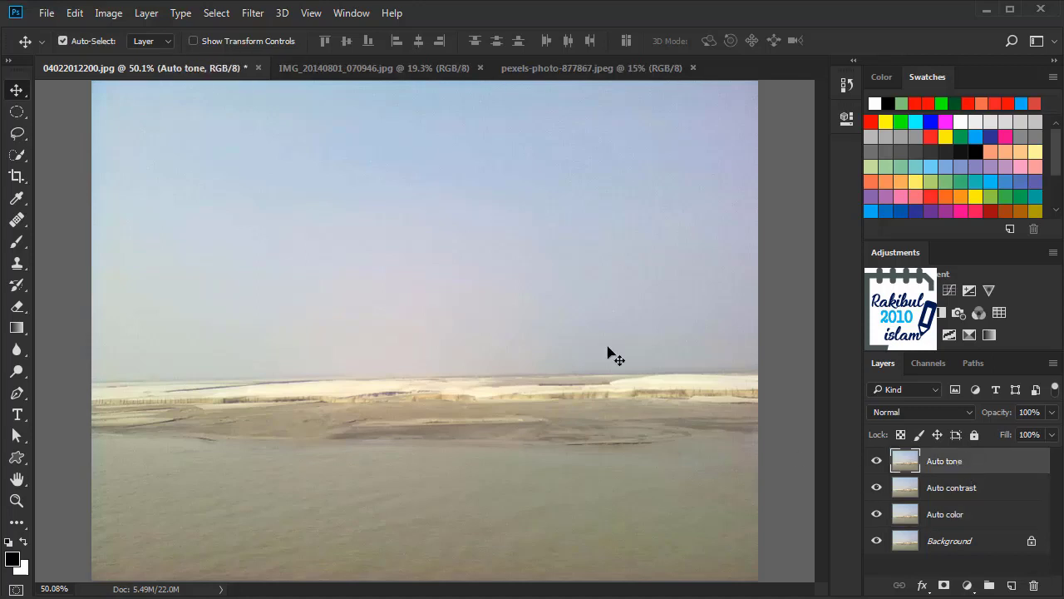
pyautogui.click(123, 19)
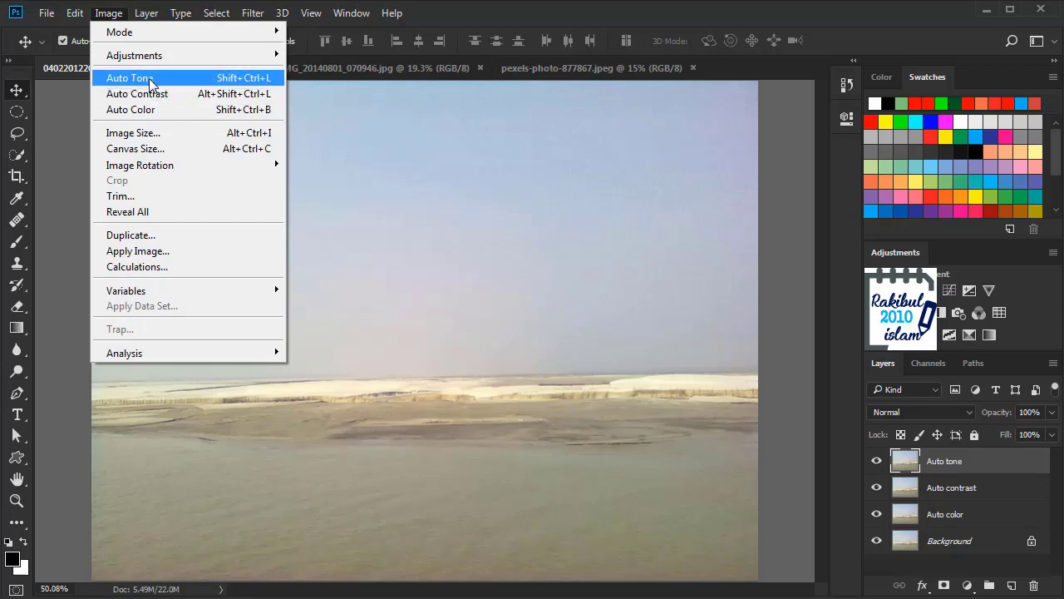
pyautogui.click(151, 84)
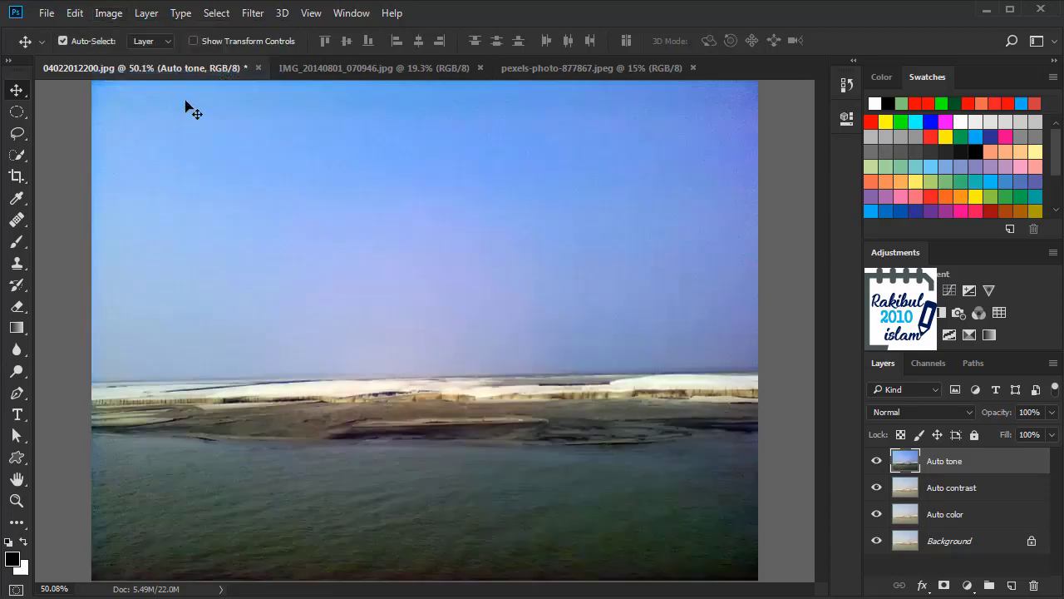
pyautogui.click(952, 490)
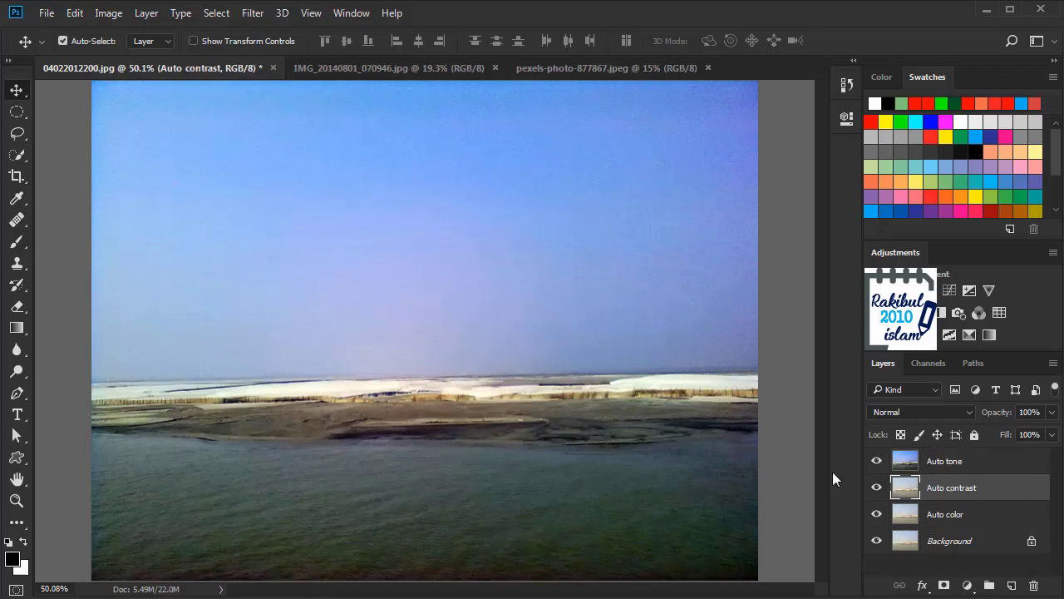
pyautogui.click(108, 15)
pyautogui.click(145, 94)
pyautogui.click(960, 522)
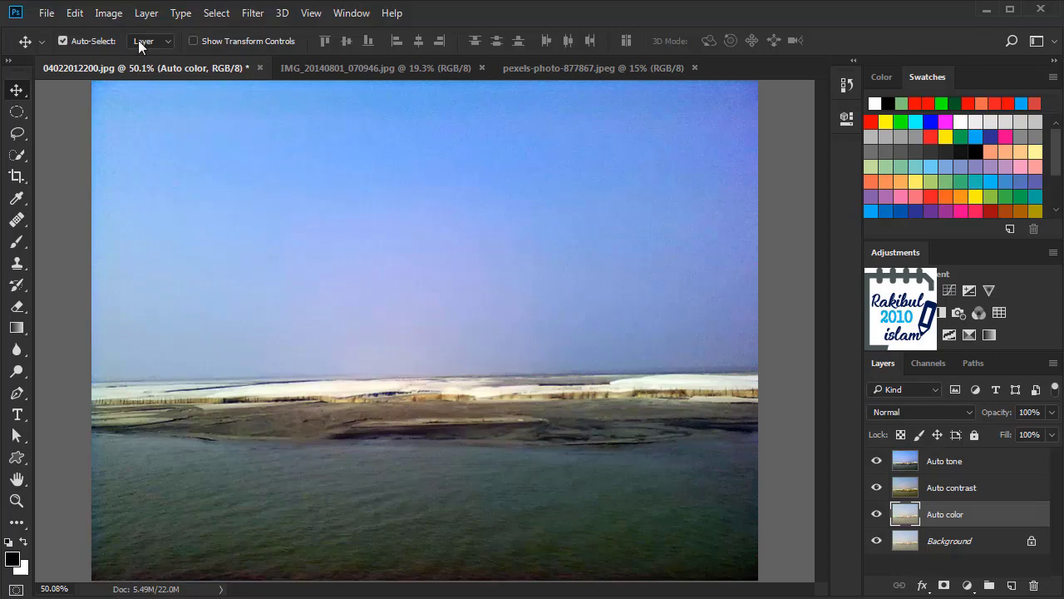
pyautogui.click(108, 15)
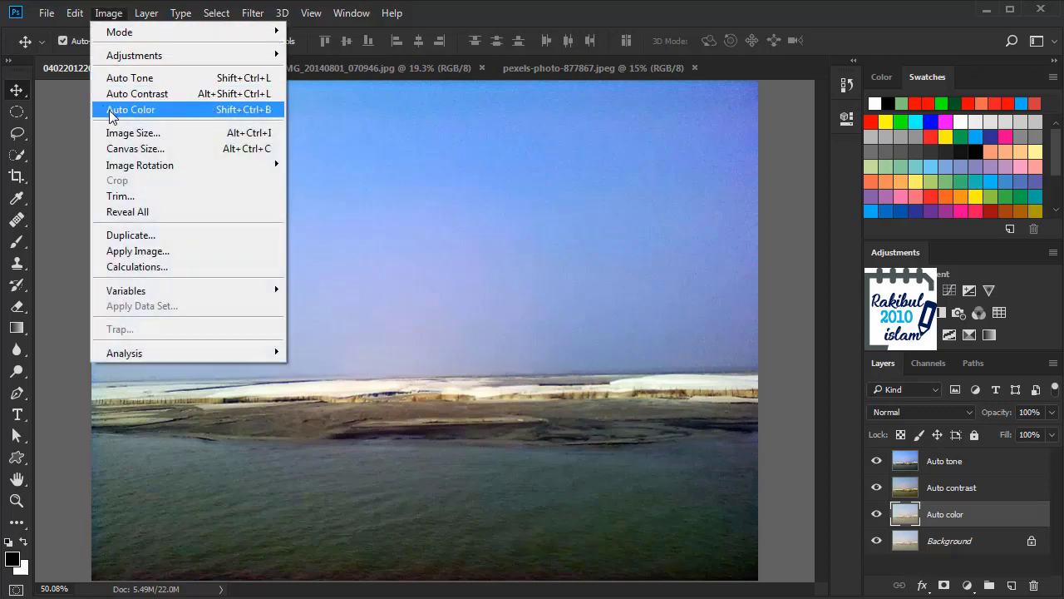
pyautogui.click(183, 111)
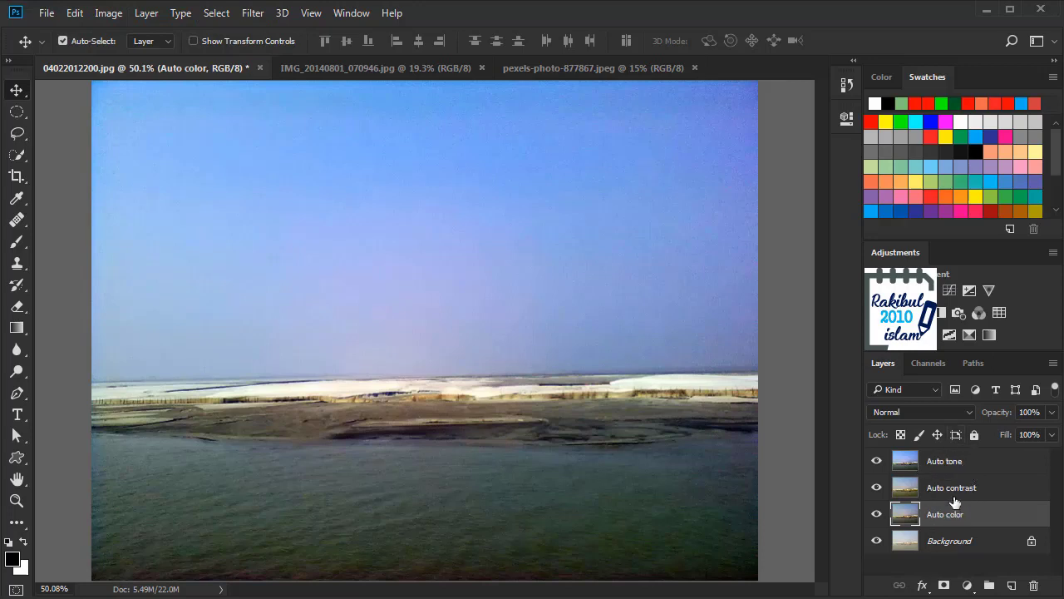
# Hide the three correction layers and toggle Auto tone to compare it with the original
pyautogui.click(876, 514)
pyautogui.click(876, 487)
pyautogui.click(876, 461)
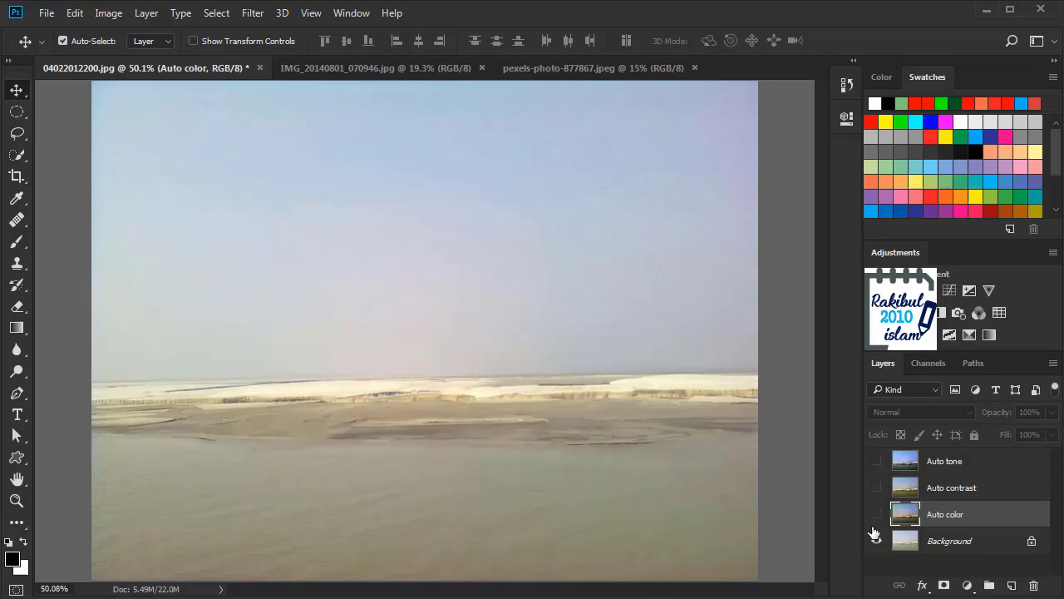
pyautogui.keyDown('alt'); pyautogui.click(877, 464); pyautogui.keyUp('alt')
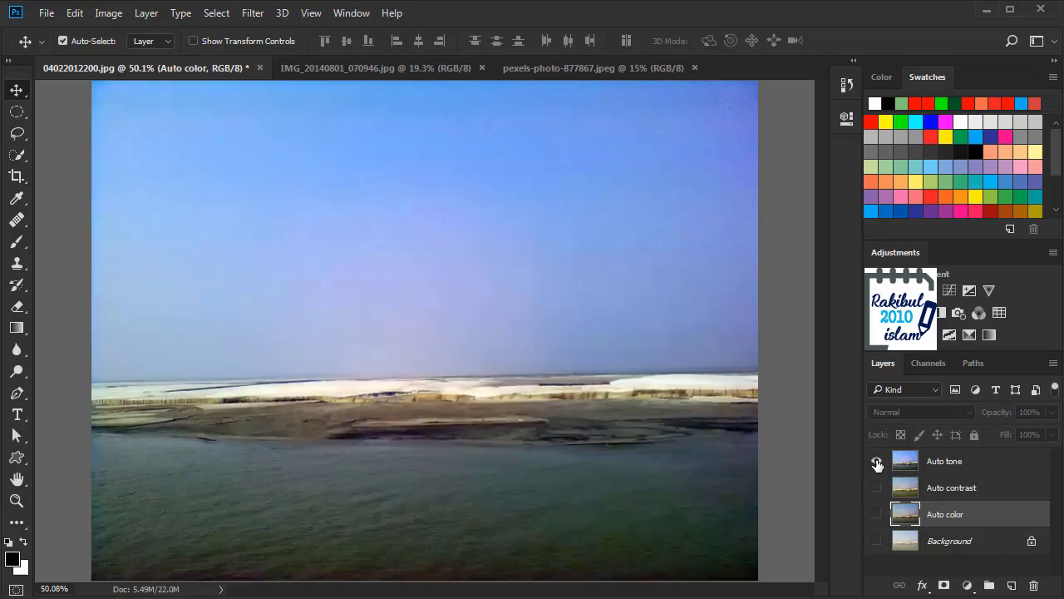
pyautogui.keyDown('alt'); pyautogui.click(877, 464); pyautogui.keyUp('alt')
pyautogui.keyDown('alt'); pyautogui.click(878, 464); pyautogui.keyUp('alt')
pyautogui.keyDown('alt'); pyautogui.click(876, 463); pyautogui.keyUp('alt')
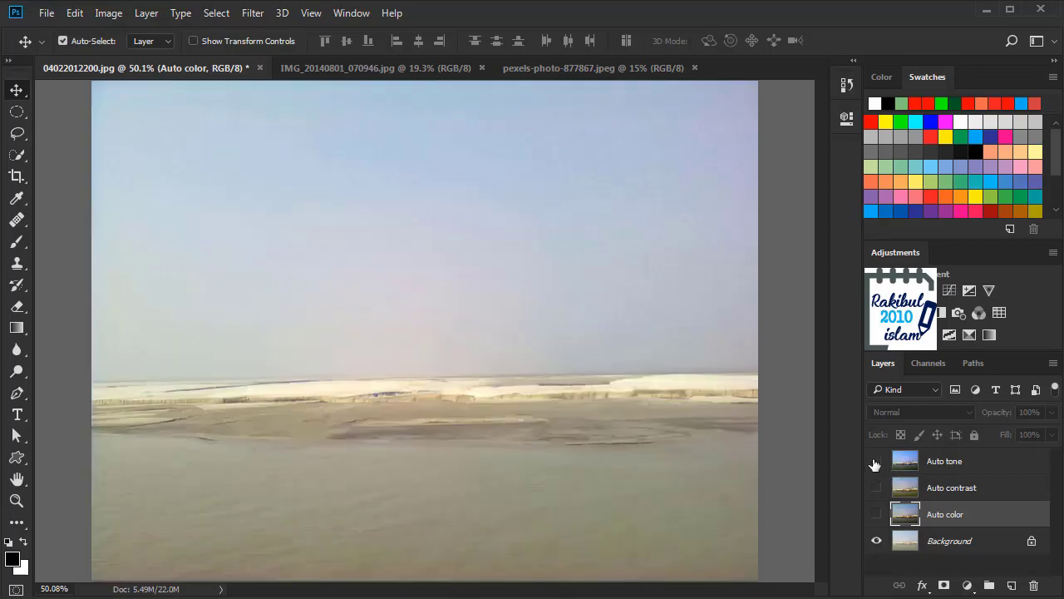
pyautogui.keyDown('alt'); pyautogui.click(875, 463); pyautogui.keyUp('alt')
pyautogui.keyDown('alt'); pyautogui.click(876, 463); pyautogui.keyUp('alt')
pyautogui.keyDown('alt'); pyautogui.click(876, 463); pyautogui.keyUp('alt')
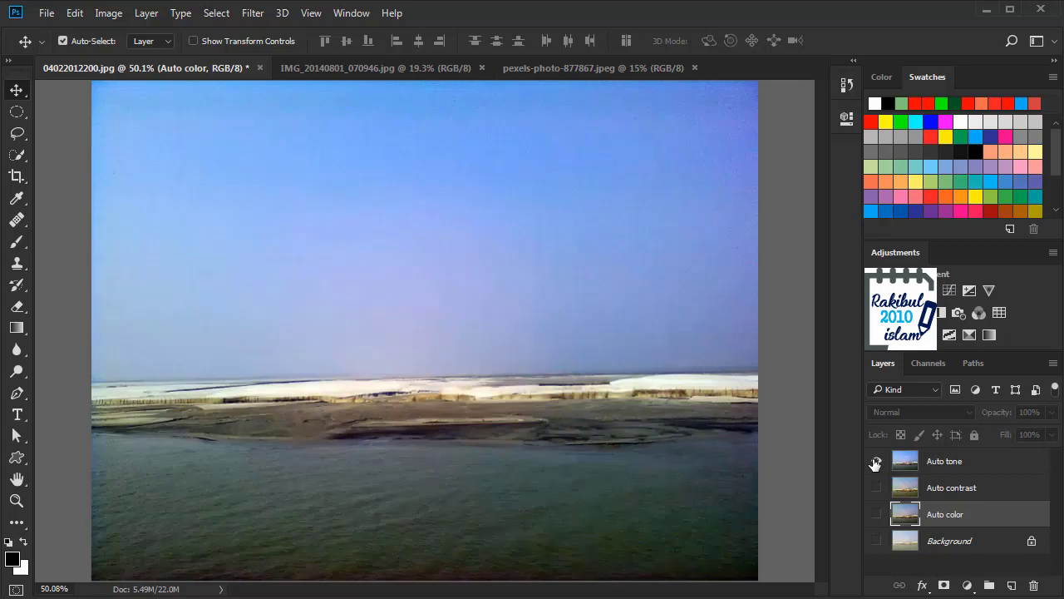
pyautogui.keyDown('alt'); pyautogui.click(876, 462); pyautogui.keyUp('alt')
pyautogui.keyDown('alt'); pyautogui.click(876, 462); pyautogui.keyUp('alt')
# Compare the Auto contrast and Auto color results against the original, then turn Auto tone back on
pyautogui.keyDown('alt'); pyautogui.click(876, 489); pyautogui.keyUp('alt')
pyautogui.keyDown('alt'); pyautogui.click(875, 489); pyautogui.keyUp('alt')
pyautogui.keyDown('alt'); pyautogui.click(876, 489); pyautogui.keyUp('alt')
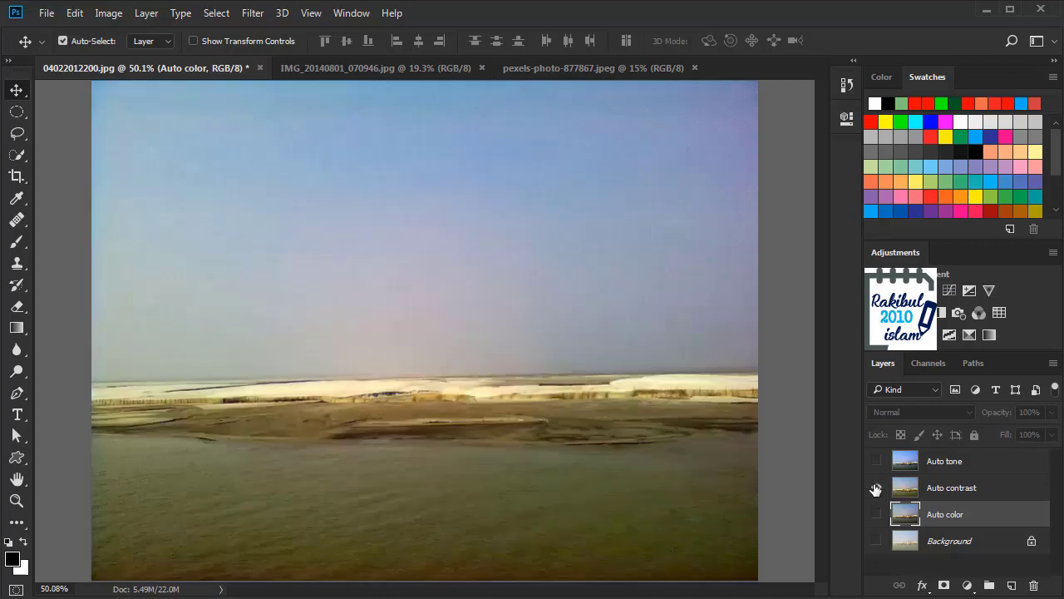
pyautogui.keyDown('alt'); pyautogui.click(875, 489); pyautogui.keyUp('alt')
pyautogui.keyDown('alt'); pyautogui.click(876, 489); pyautogui.keyUp('alt')
pyautogui.keyDown('alt'); pyautogui.click(876, 489); pyautogui.keyUp('alt')
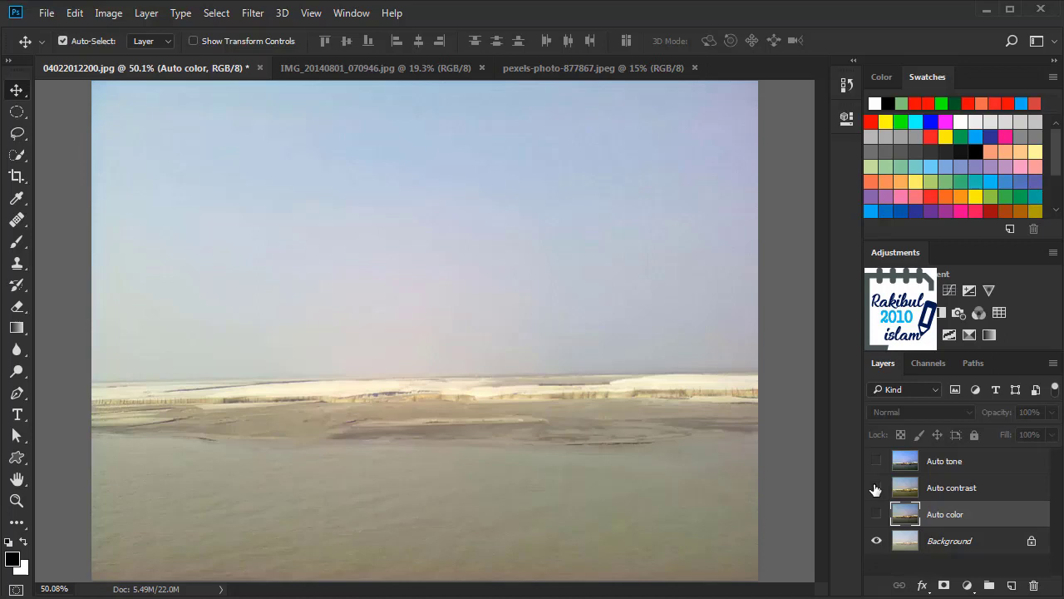
pyautogui.keyDown('alt'); pyautogui.click(876, 489); pyautogui.keyUp('alt')
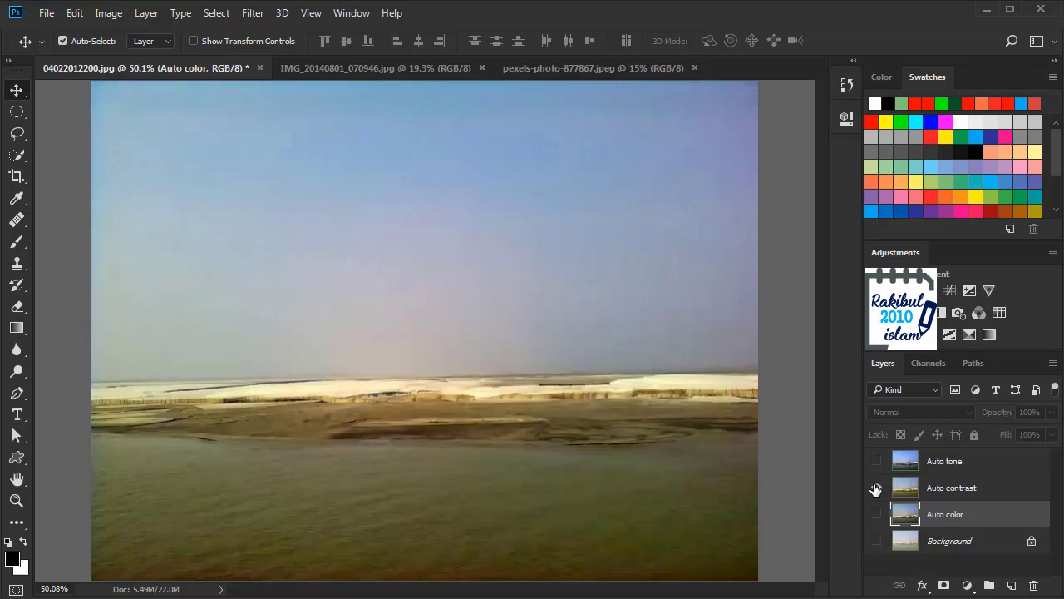
pyautogui.keyDown('alt'); pyautogui.click(876, 514); pyautogui.keyUp('alt')
pyautogui.keyDown('alt'); pyautogui.click(876, 515); pyautogui.keyUp('alt')
pyautogui.keyDown('alt'); pyautogui.click(876, 514); pyautogui.keyUp('alt')
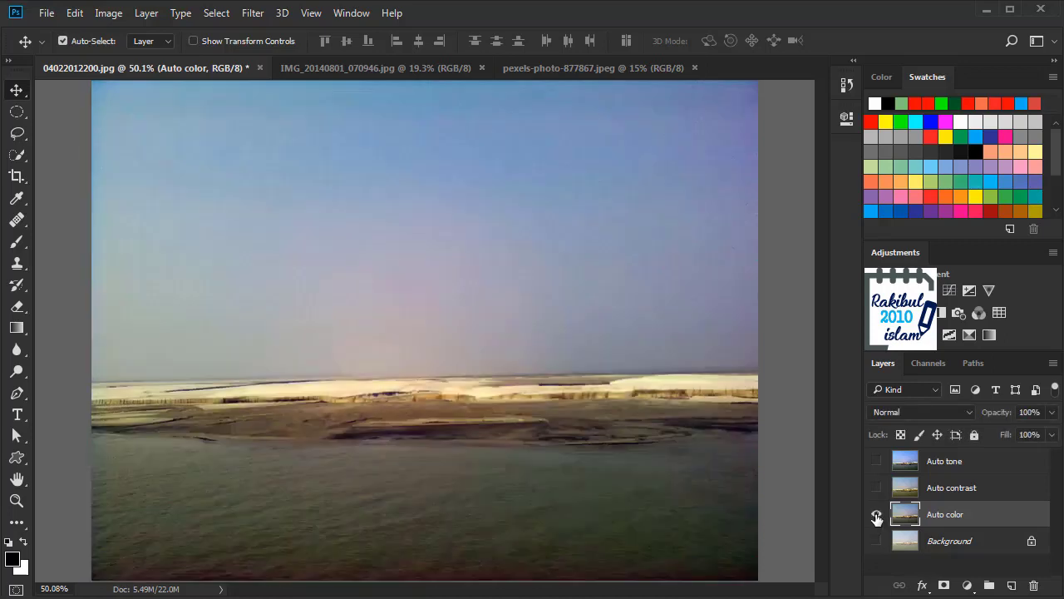
pyautogui.keyDown('alt'); pyautogui.click(875, 515); pyautogui.keyUp('alt')
pyautogui.keyDown('alt'); pyautogui.click(875, 515); pyautogui.keyUp('alt')
pyautogui.click(876, 461)
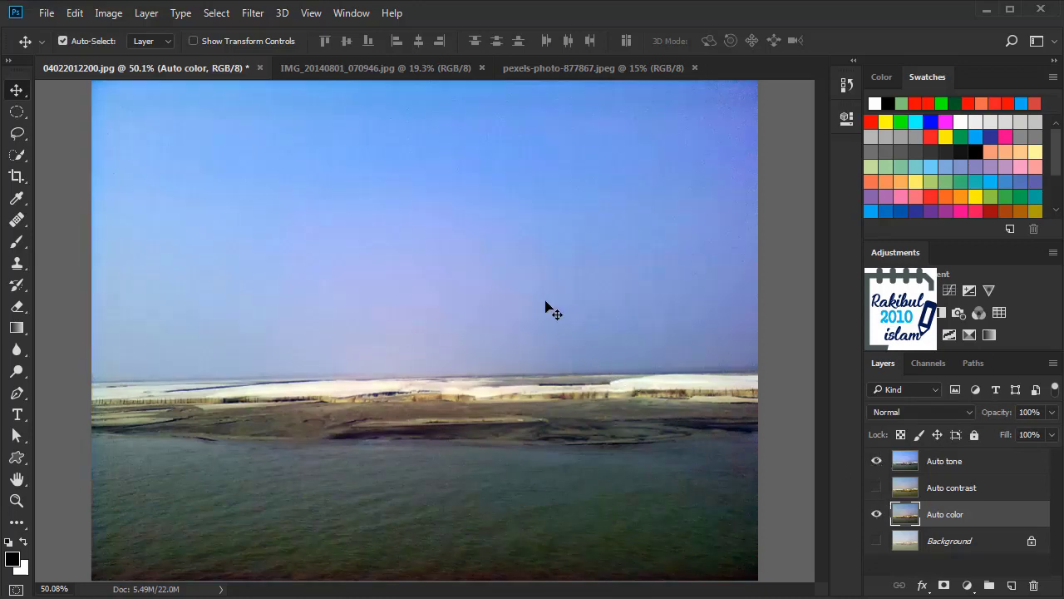
# Delete the Auto contrast, Auto color and Background layers together
pyautogui.click(955, 488)
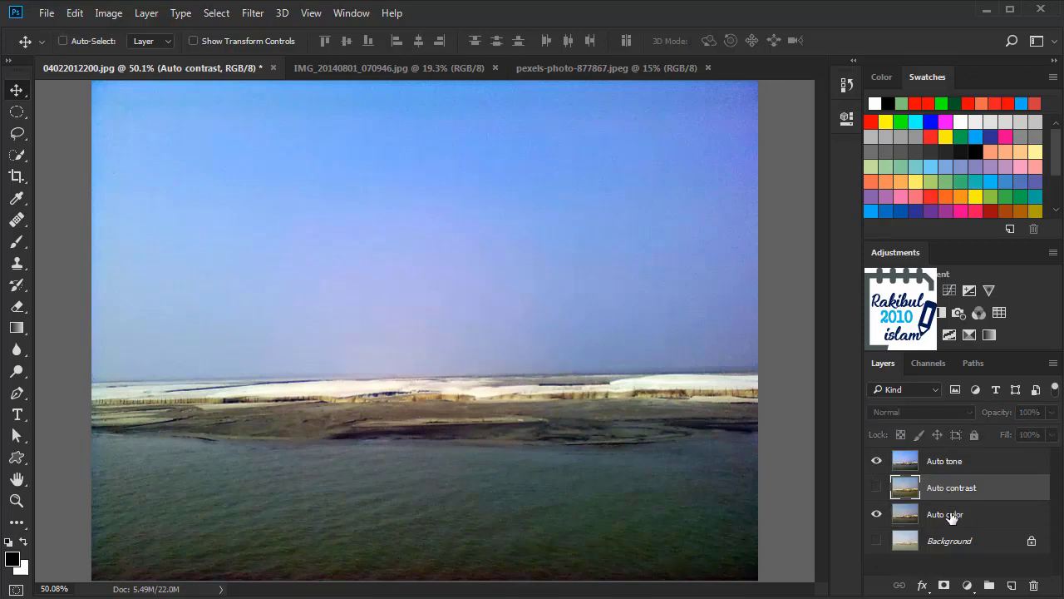
pyautogui.keyDown('ctrl'); pyautogui.click(953, 515); pyautogui.keyUp('ctrl')
pyautogui.keyDown('ctrl'); pyautogui.click(952, 539); pyautogui.keyUp('ctrl')
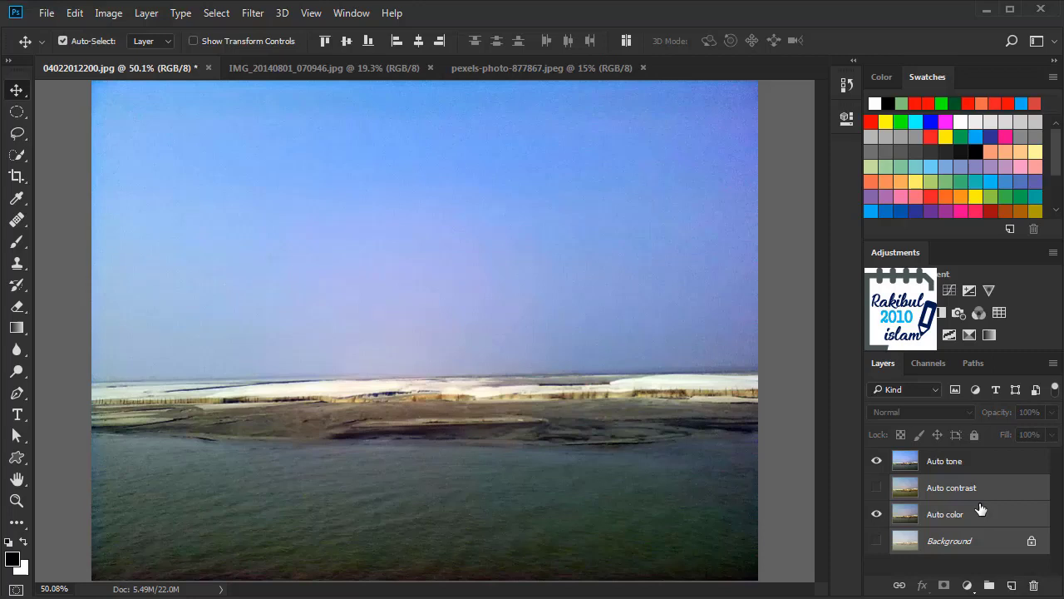
pyautogui.click(1034, 587)
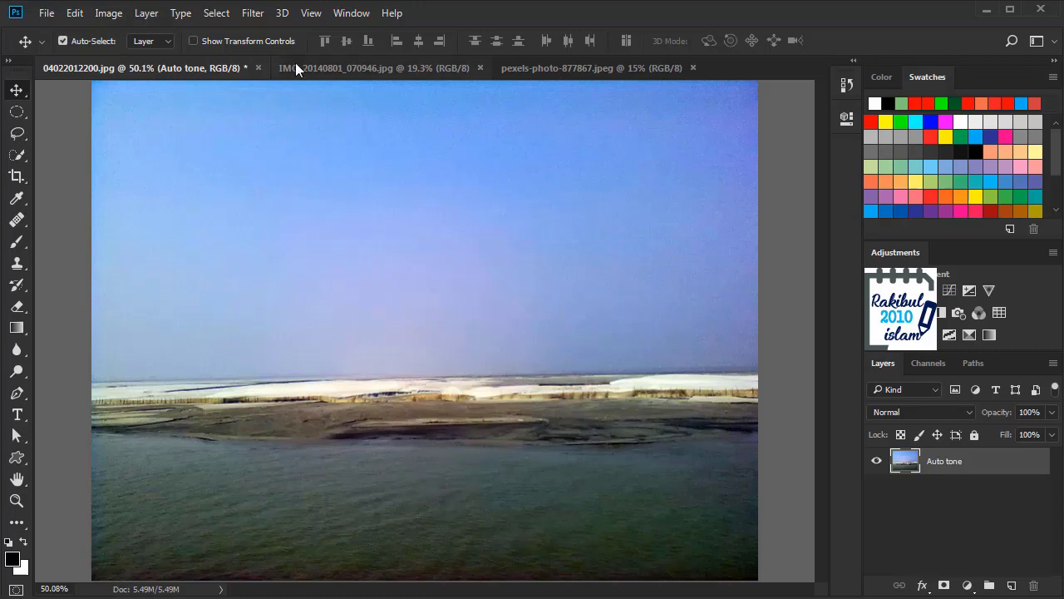
# Apply Auto Contrast to IMG_20140801_070946.jpg
pyautogui.click(332, 69)
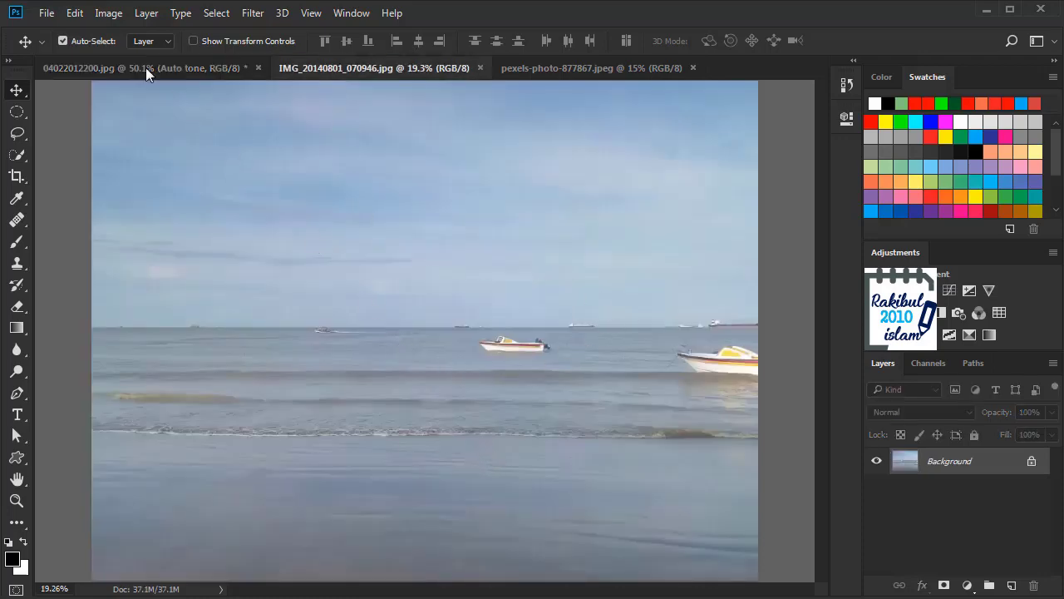
pyautogui.click(109, 14)
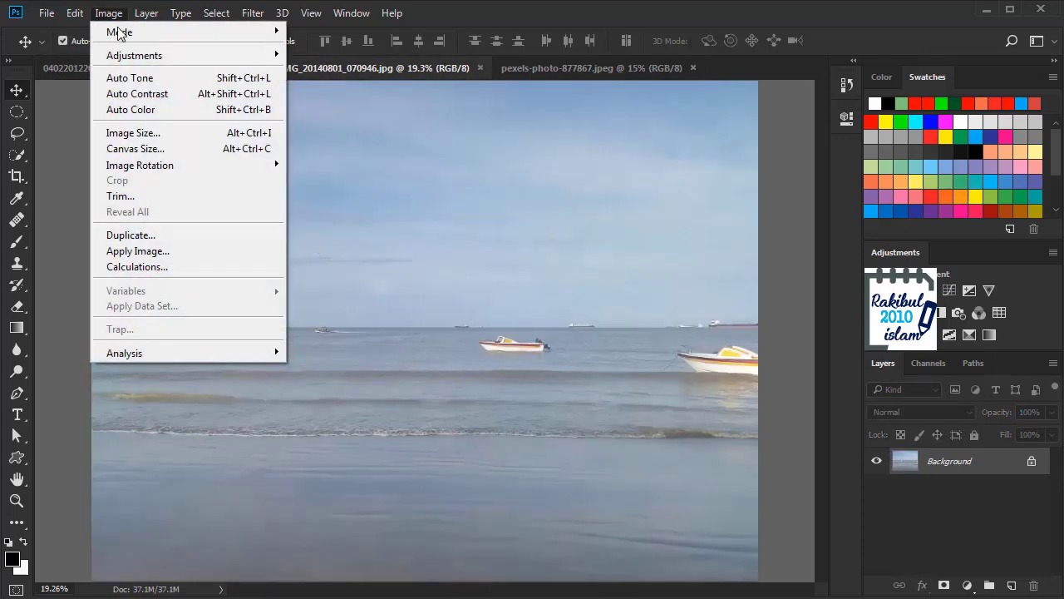
pyautogui.click(137, 95)
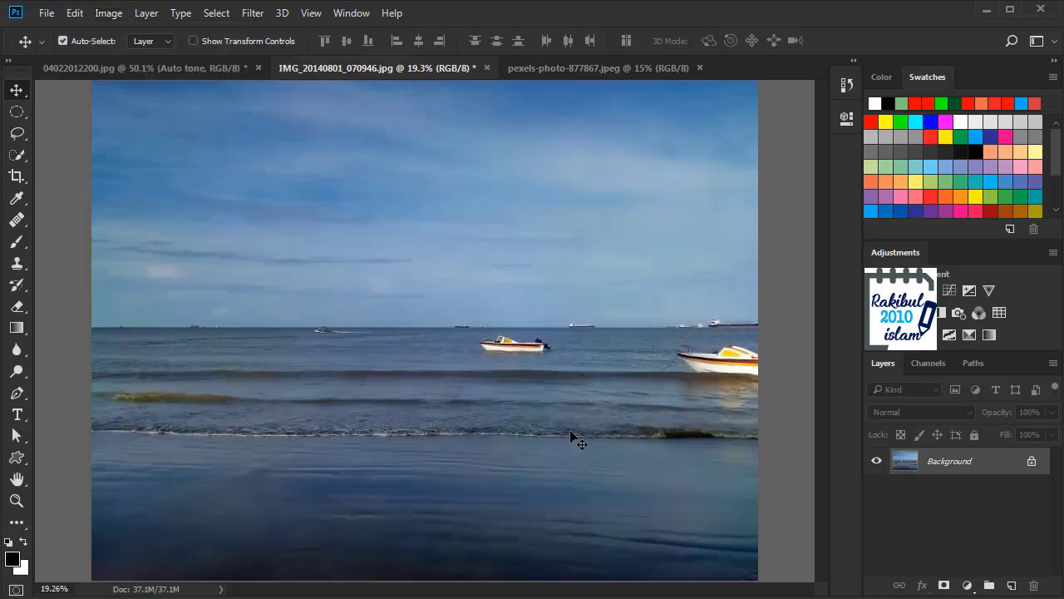
# Toggle undo to compare the beach photo before and after Auto Contrast
pyautogui.press('ctrl')
pyautogui.hotkey('ctrl', 'z')
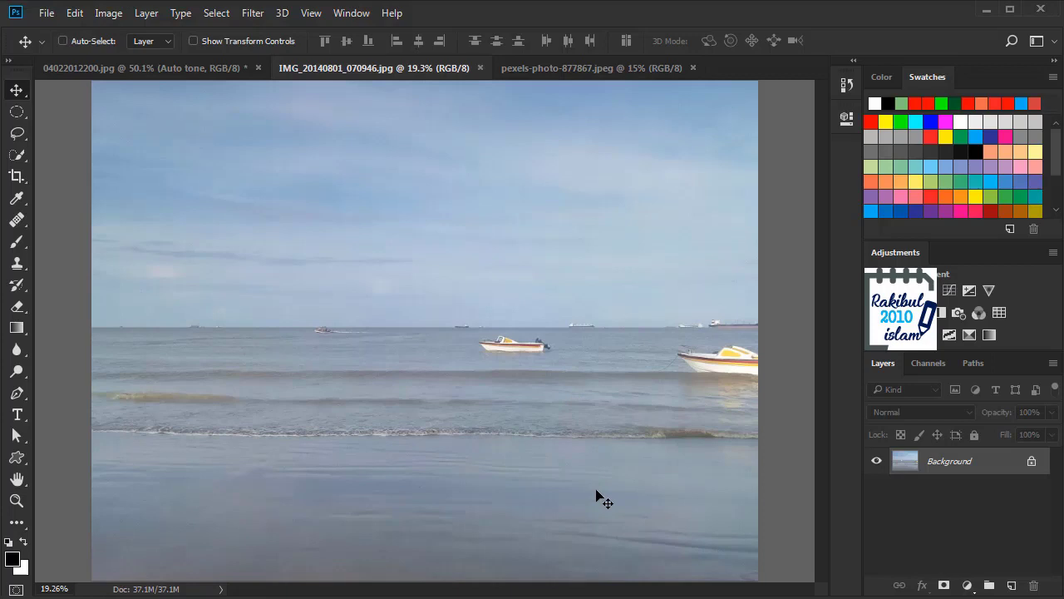
pyautogui.hotkey('ctrl', 'z')
pyautogui.hotkey('ctrl', 'z')
pyautogui.hotkey('ctrl', 'z')
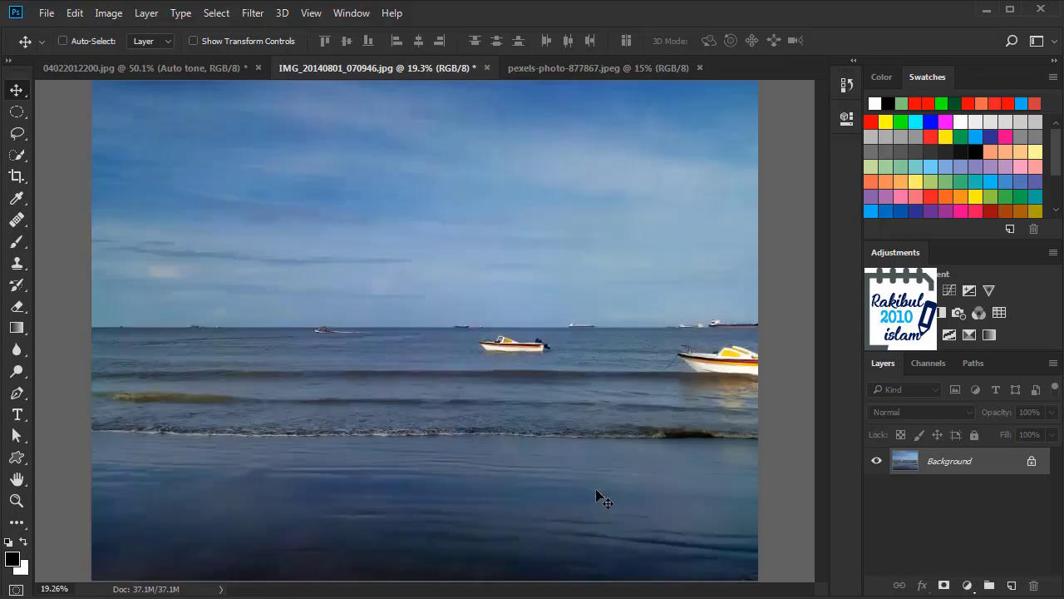
pyautogui.hotkey('ctrl', 'z')
pyautogui.hotkey('ctrl', 'z')
pyautogui.hotkey('ctrl', 'z')
# Switch to pexels-photo-877867.jpeg, try Auto Color on it, then undo the correction
pyautogui.click(552, 67)
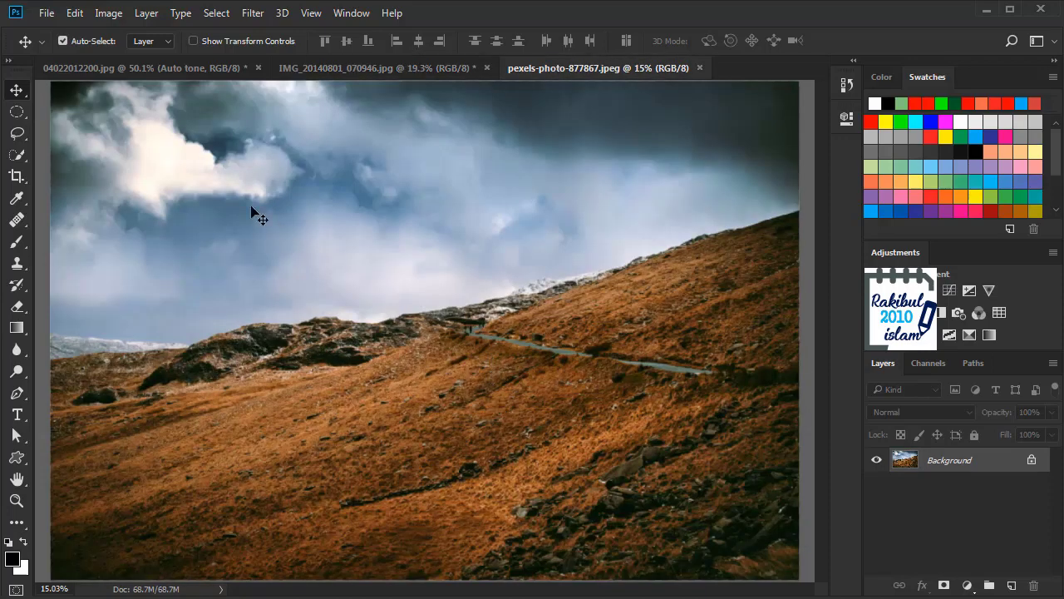
pyautogui.click(118, 18)
pyautogui.click(135, 107)
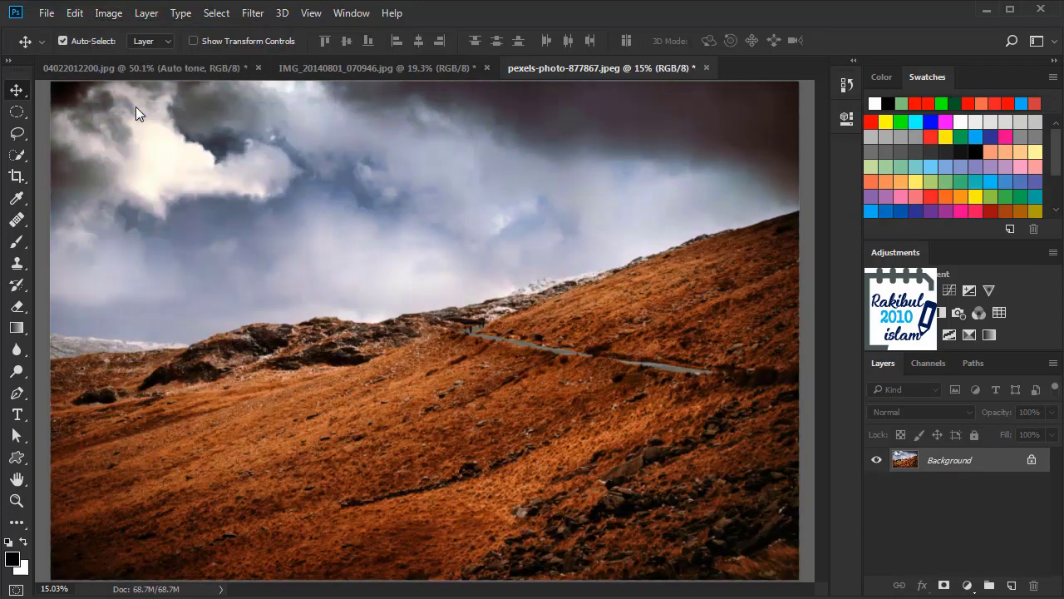
pyautogui.hotkey('ctrl', 'z')
pyautogui.hotkey('ctrl', 'z')
pyautogui.hotkey('ctrl', 'z')
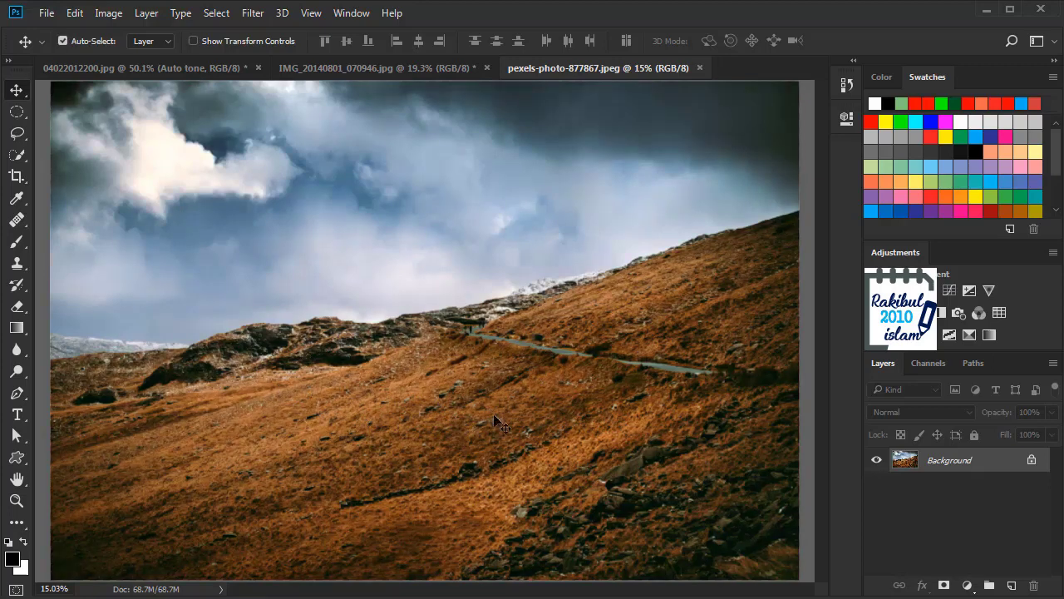
# Select the mountain photo's hillside below the sky with the Quick Selection tool
pyautogui.press('w')
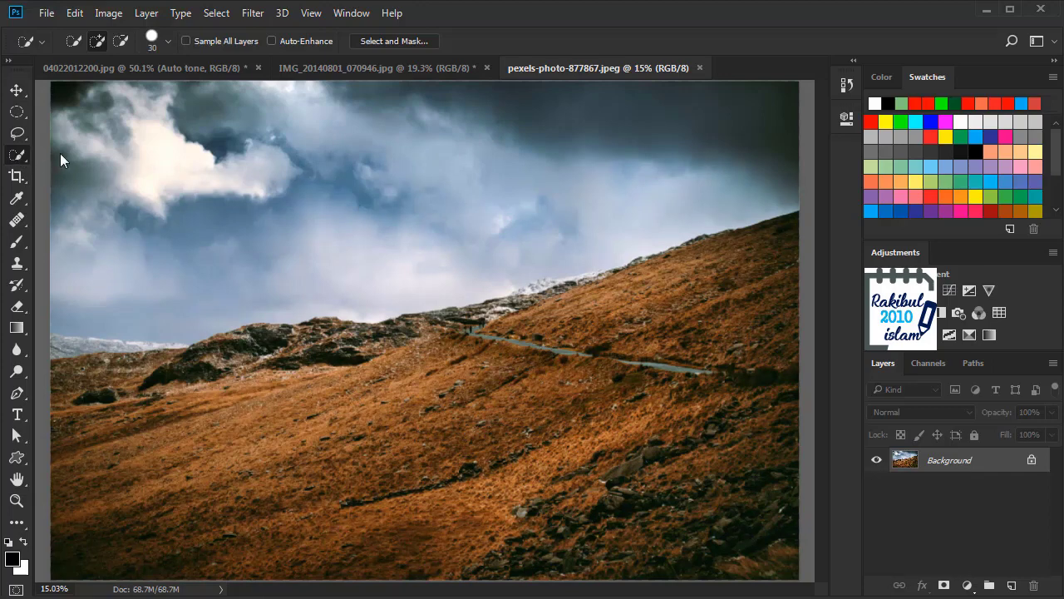
pyautogui.rightClick(17, 155)
pyautogui.click(87, 155)
pyautogui.moveTo(46, 363)
pyautogui.mouseDown()
pyautogui.moveTo(383, 341)
pyautogui.moveTo(741, 242)
pyautogui.moveTo(790, 275)
pyautogui.moveTo(778, 565)
pyautogui.moveTo(765, 490)
pyautogui.mouseUp()
pyautogui.moveTo(772, 411)
pyautogui.mouseDown()
pyautogui.moveTo(710, 352)
pyautogui.moveTo(606, 387)
pyautogui.moveTo(357, 380)
pyautogui.moveTo(150, 415)
pyautogui.moveTo(79, 442)
pyautogui.moveTo(42, 499)
pyautogui.moveTo(58, 532)
pyautogui.moveTo(110, 569)
pyautogui.moveTo(553, 542)
pyautogui.mouseUp()
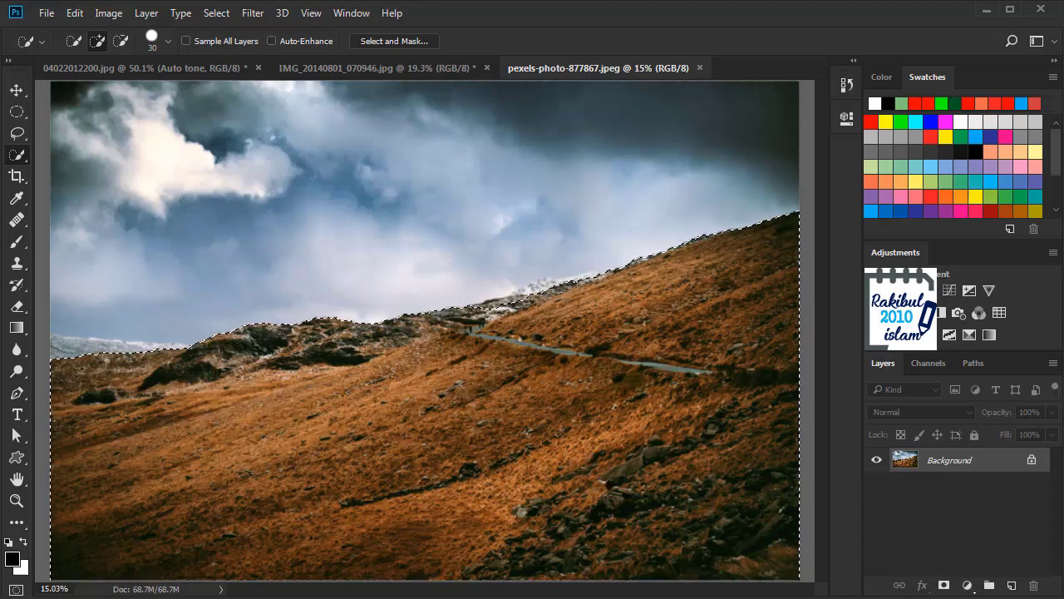
pyautogui.press('alt')
pyautogui.scroll(4, 500, 277)
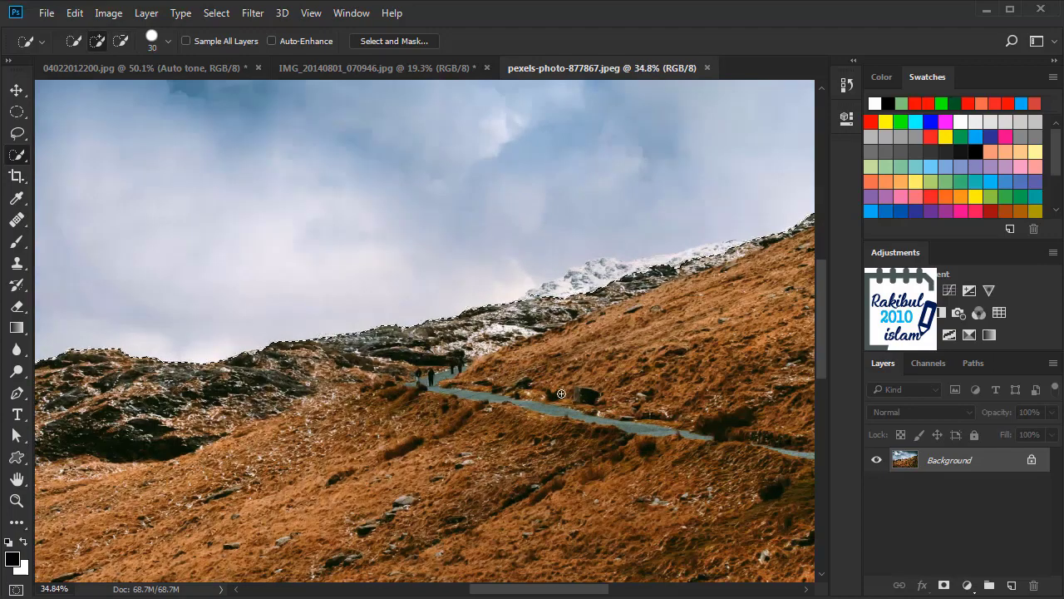
pyautogui.press('alt')
pyautogui.scroll(-3, 561, 394)
pyautogui.scroll(-2, 561, 394)
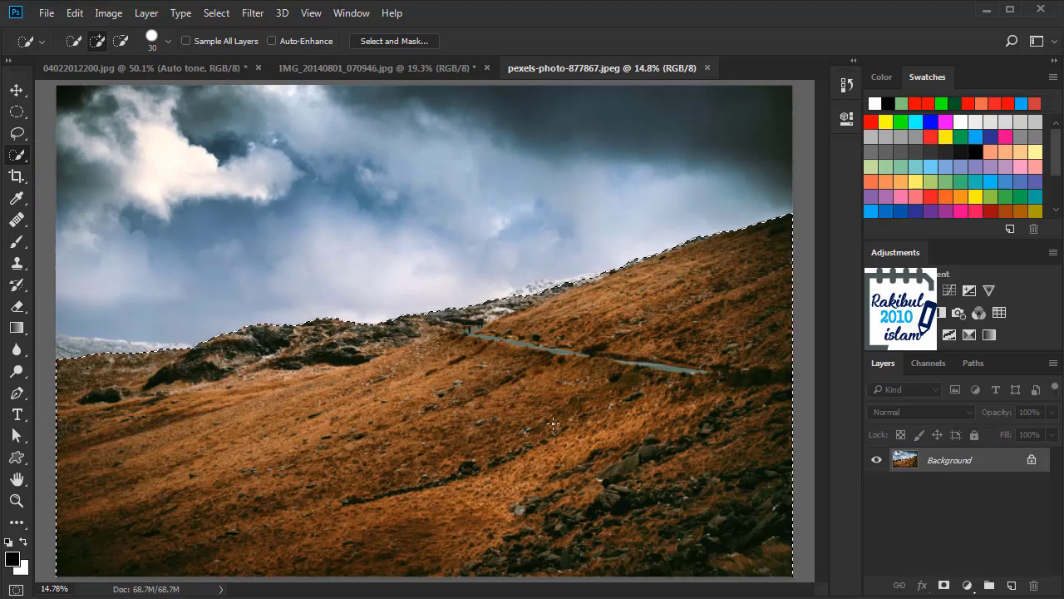
# Copy the selected hillside to Layer 1, check its contents, and apply Auto Color to it
pyautogui.hotkey('ctrl', 'j')
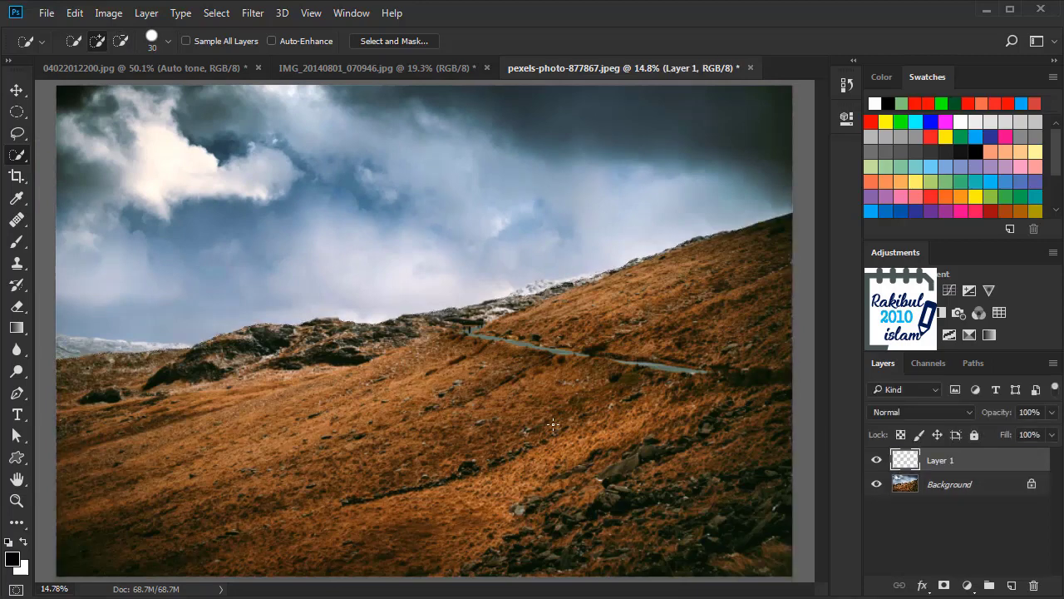
pyautogui.click(877, 484)
pyautogui.click(877, 484)
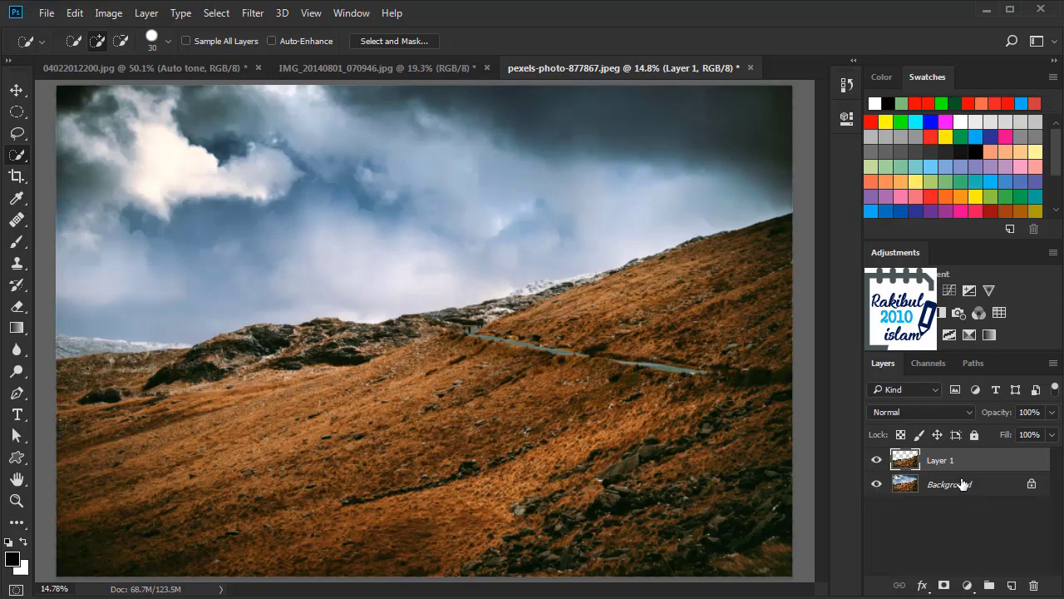
pyautogui.click(112, 15)
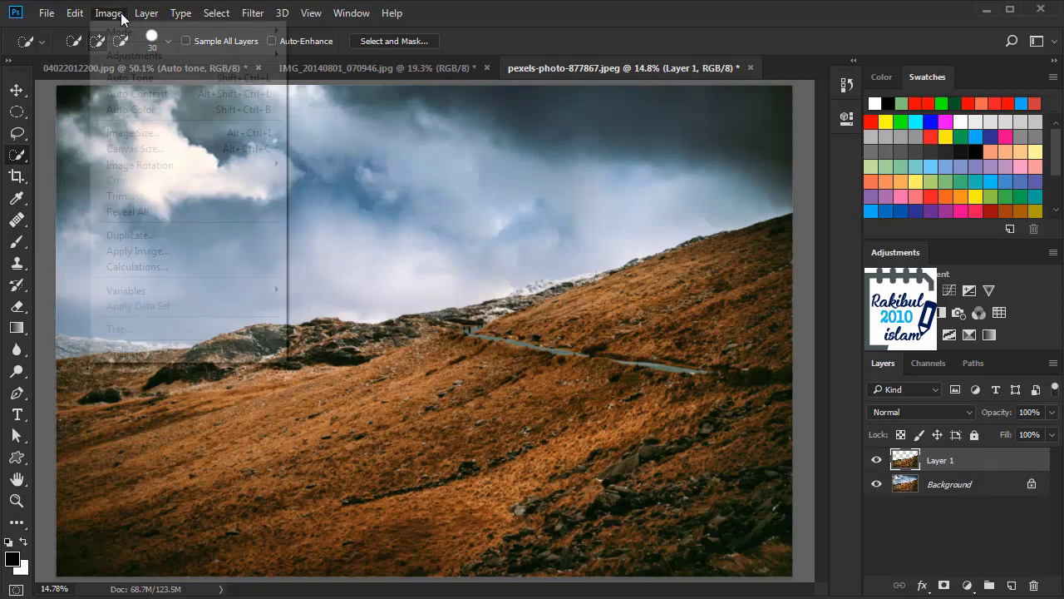
pyautogui.click(127, 112)
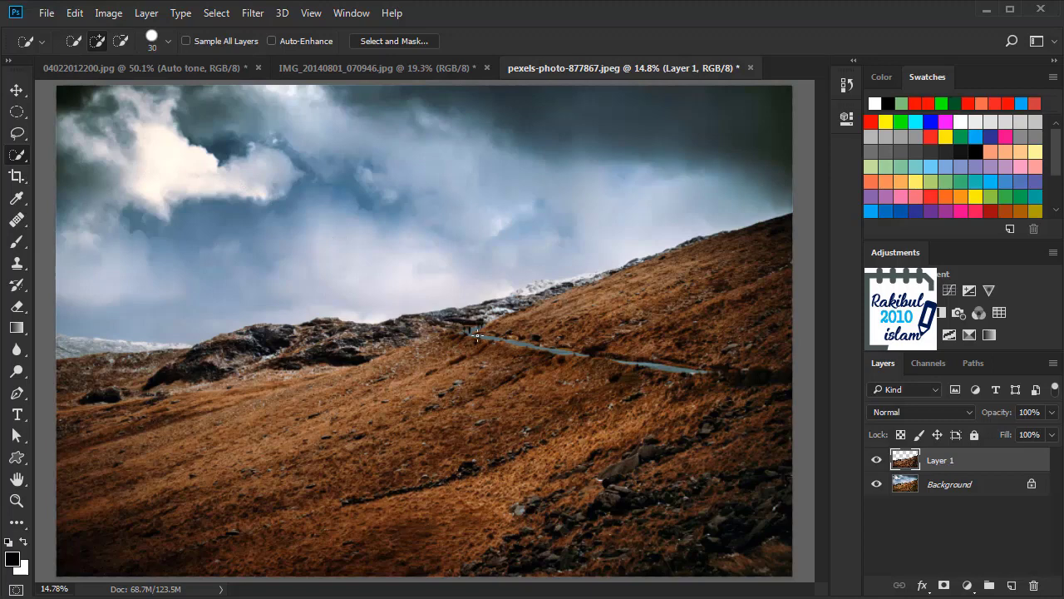
# Duplicate Background, hide Layer 1, and apply Auto Color to Background copy
pyautogui.click(950, 486)
pyautogui.hotkey('ctrl', 'j')
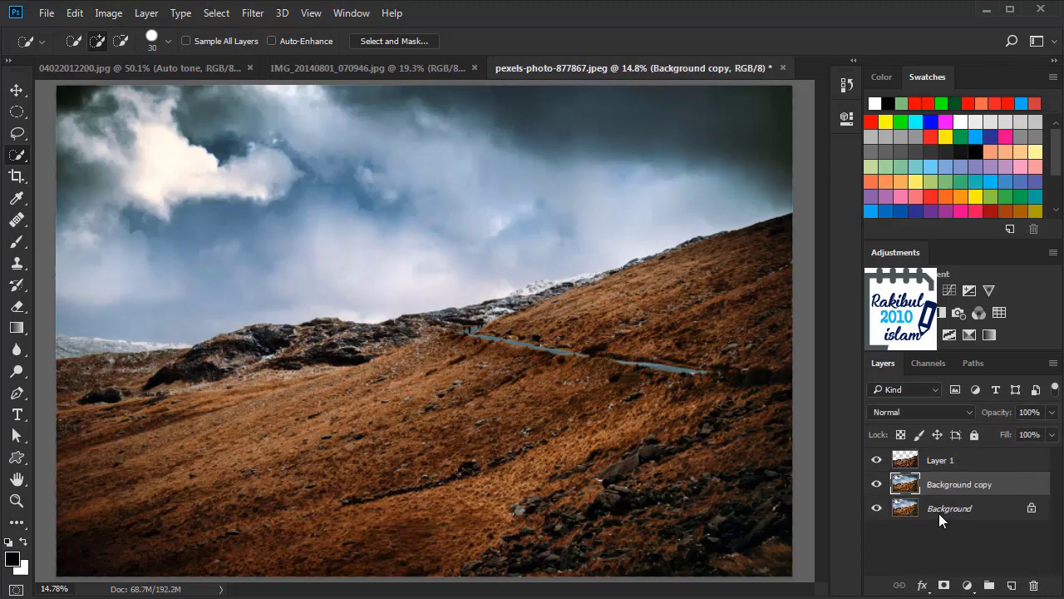
pyautogui.click(877, 463)
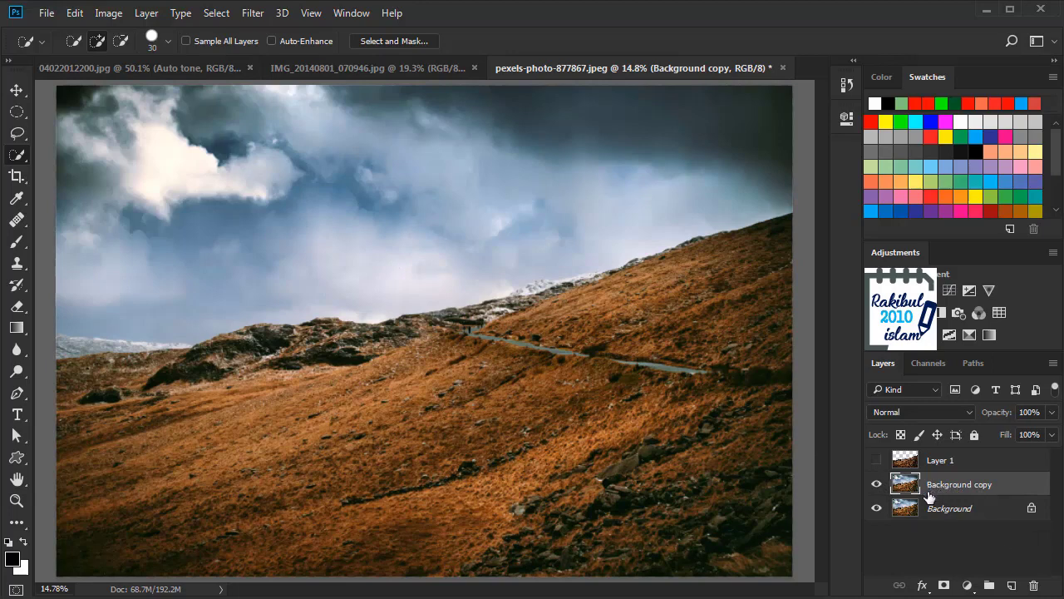
pyautogui.click(117, 16)
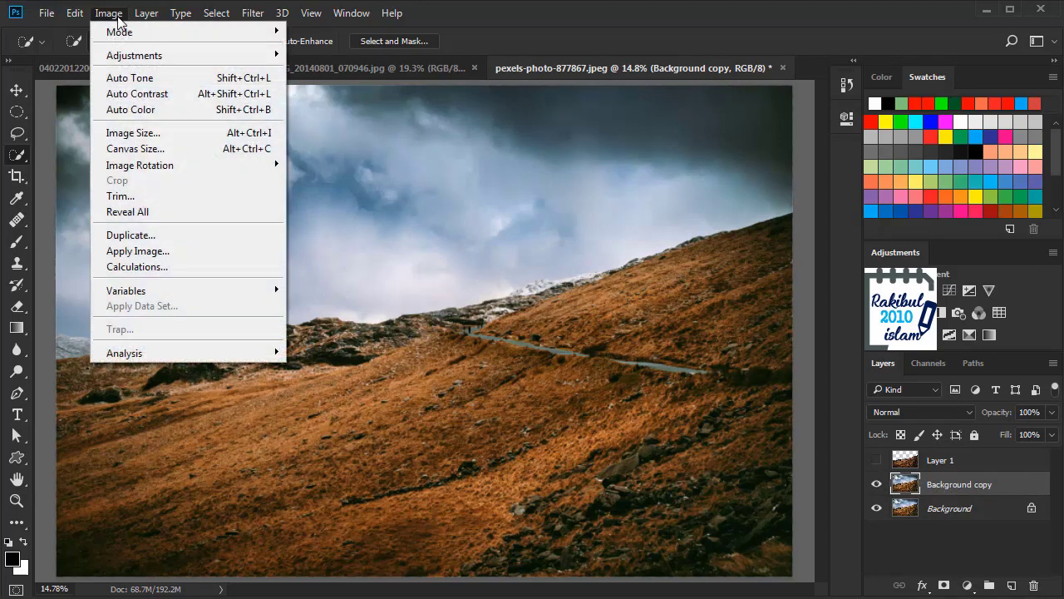
pyautogui.click(124, 109)
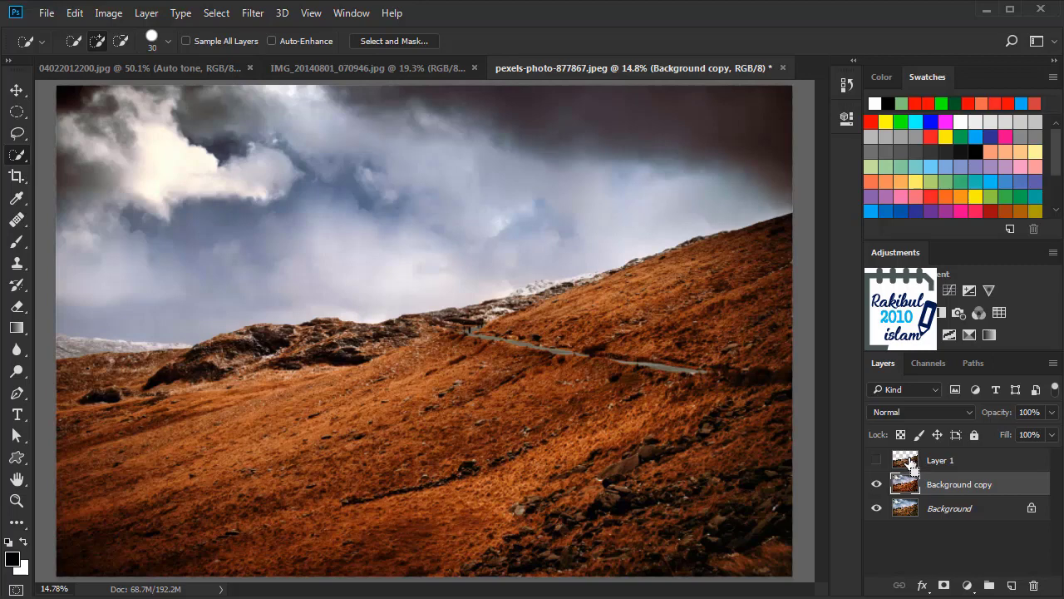
# Add a mask from Layer 1's hillside selection to Background copy, then toggle layers to compare
pyautogui.keyDown('ctrl'); pyautogui.click(910, 463); pyautogui.keyUp('ctrl')
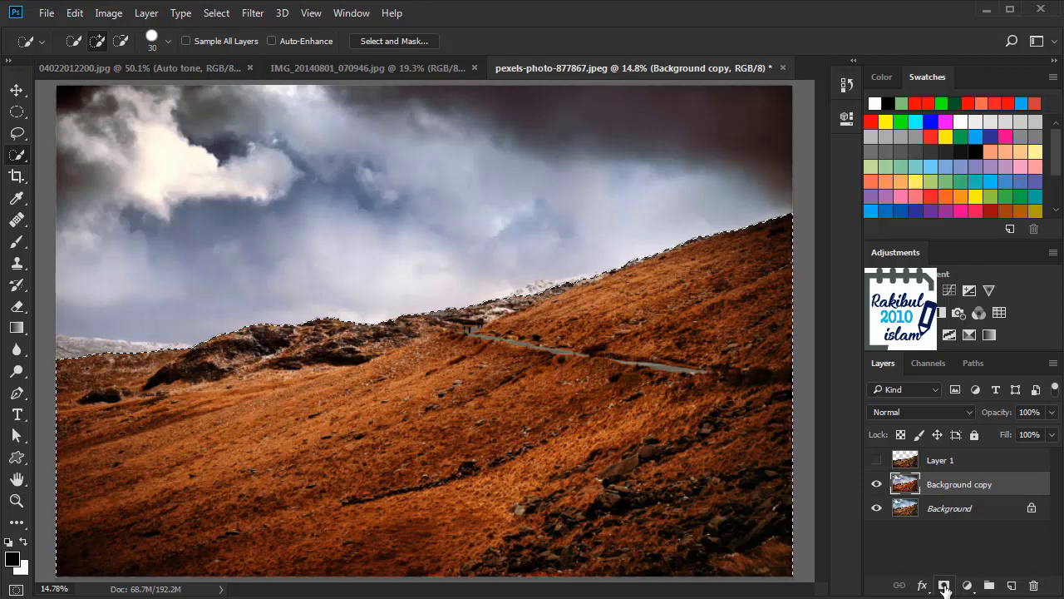
pyautogui.click(944, 587)
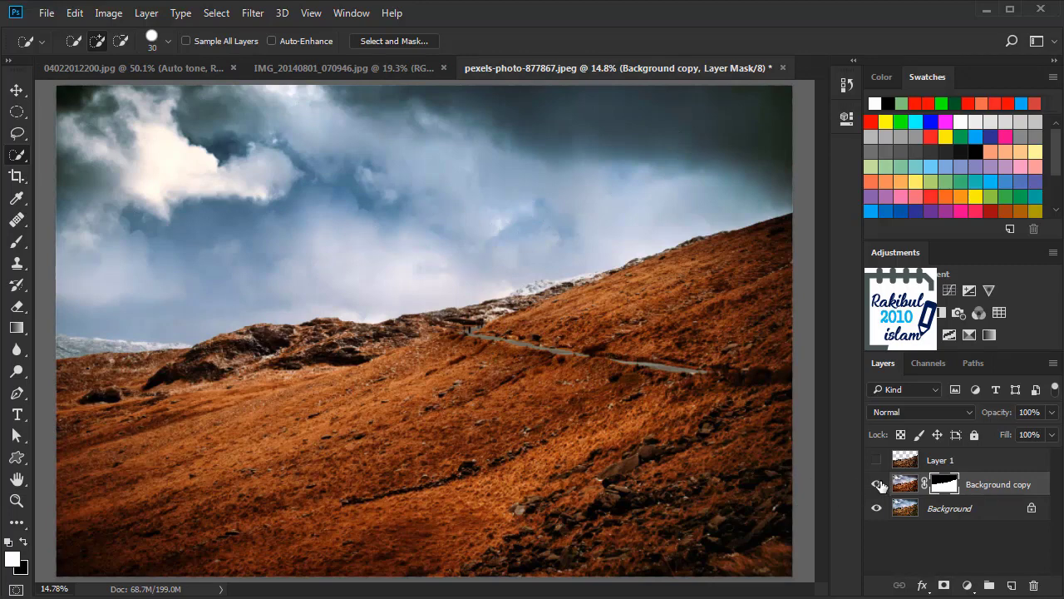
pyautogui.click(879, 485)
pyautogui.click(880, 486)
pyautogui.click(879, 484)
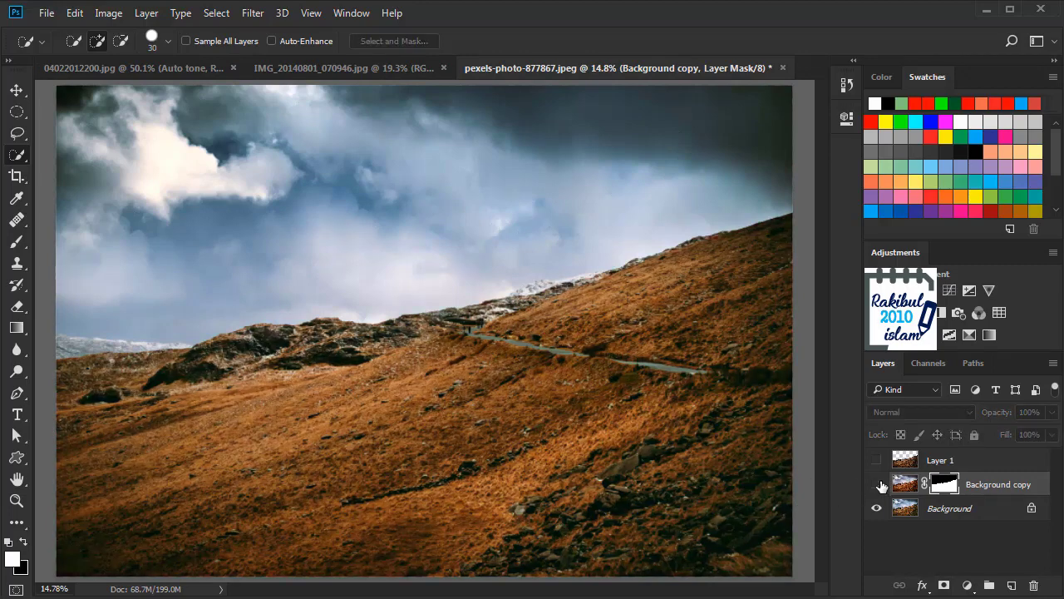
pyautogui.click(879, 485)
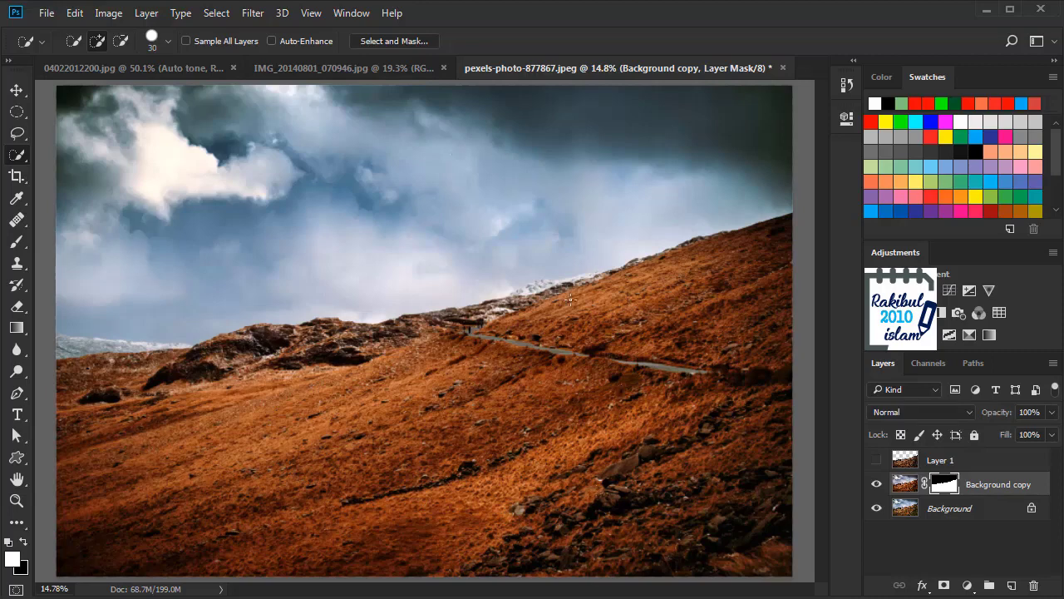
pyautogui.click(878, 484)
pyautogui.click(877, 484)
pyautogui.click(878, 509)
pyautogui.click(877, 509)
pyautogui.click(877, 509)
pyautogui.click(877, 509)
# Select Layer 1 and remove it with the trash icon
pyautogui.click(963, 462)
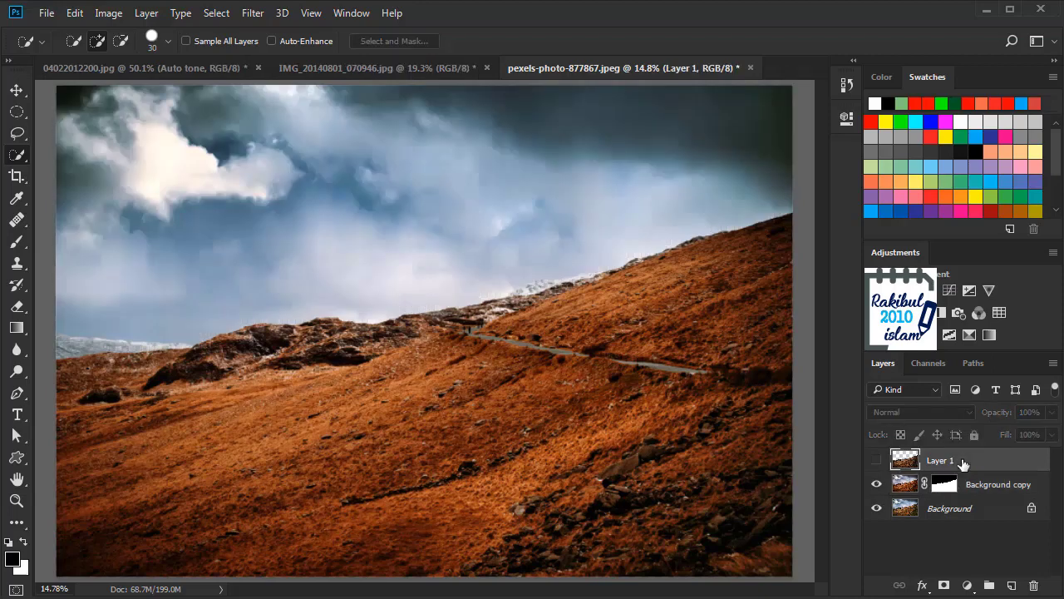
pyautogui.click(1032, 587)
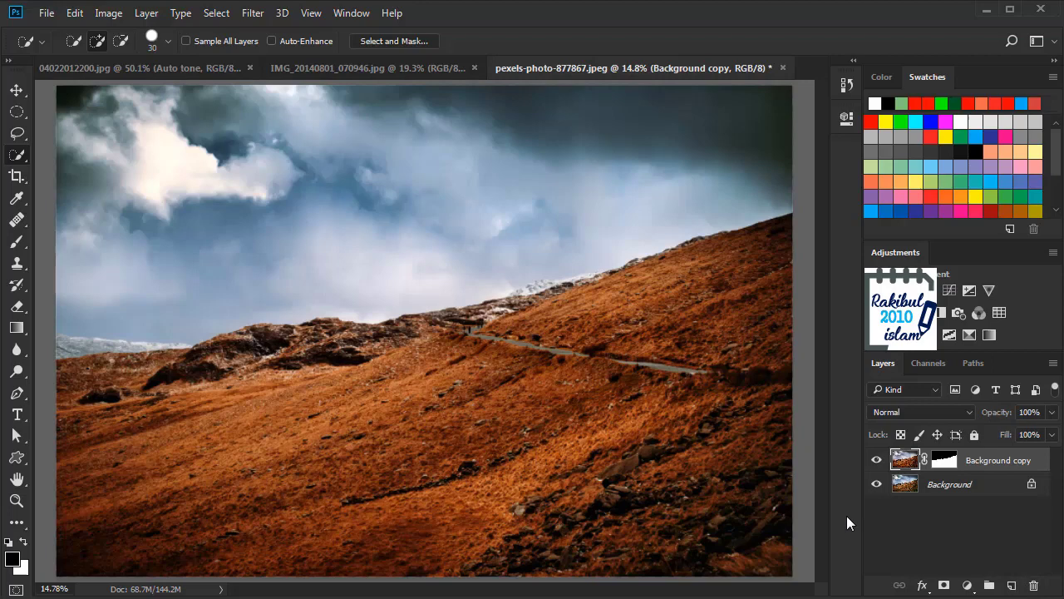